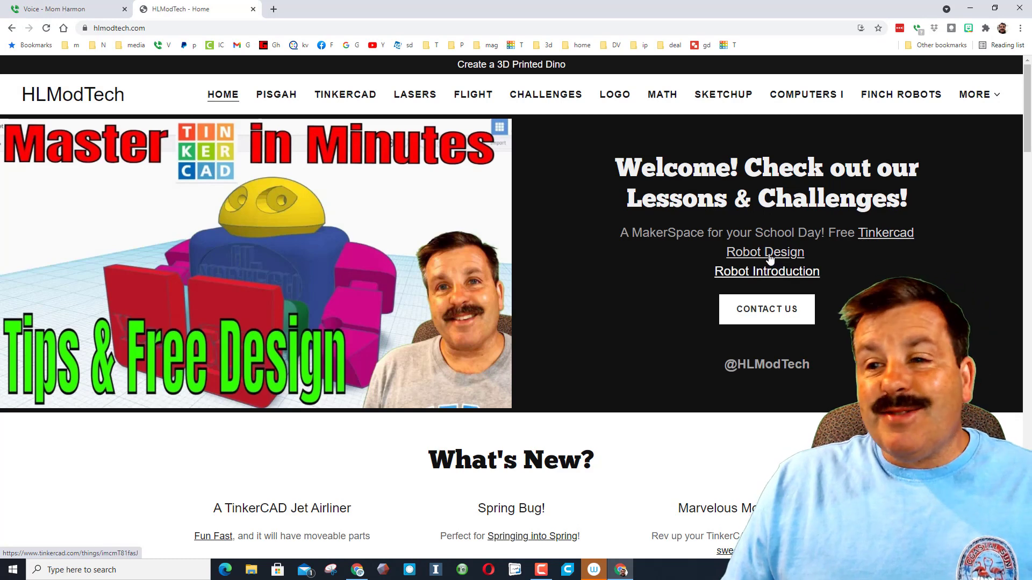
# Step: Open the Tinkercad Robot Design linked on the HLModTech home page and create an editable copy of it
pyautogui.click(768, 255)
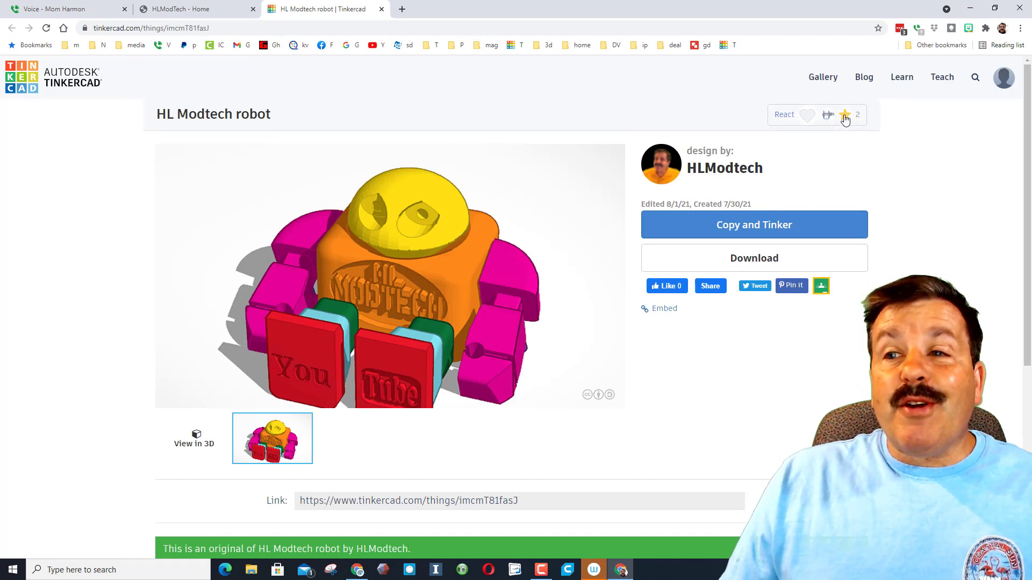
pyautogui.click(738, 222)
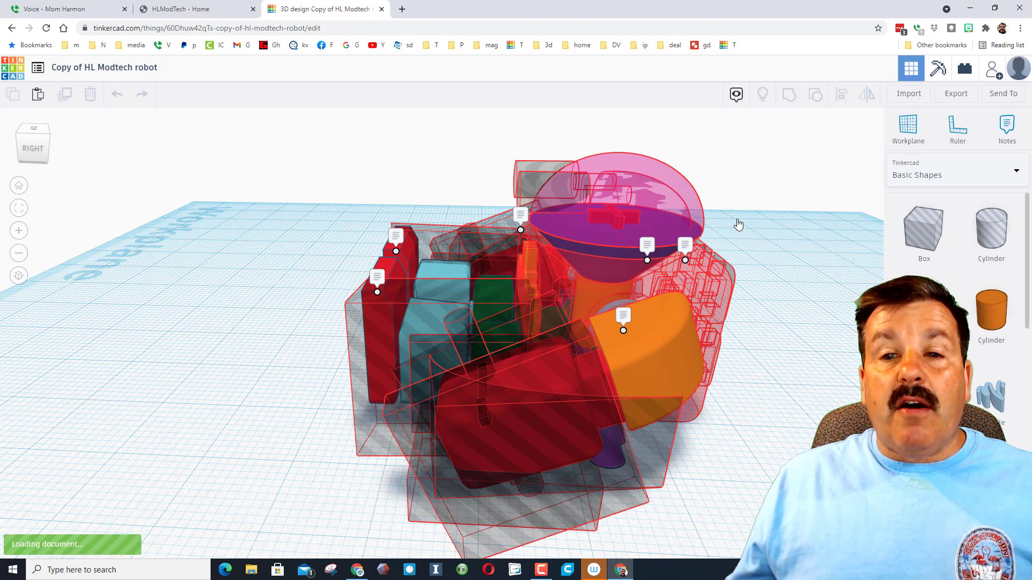
# Step: Read the notes attached to the robot's "Tube" and "You" feet
pyautogui.moveTo(185, 345); pyautogui.dragTo(447, 336, button='right')
pyautogui.moveTo(291, 322)
pyautogui.mouseDown(button='right')
pyautogui.moveTo(512, 323)
pyautogui.moveTo(299, 326)
pyautogui.mouseUp(button='right')
pyautogui.moveTo(528, 341); pyautogui.dragTo(489, 346, button='right')
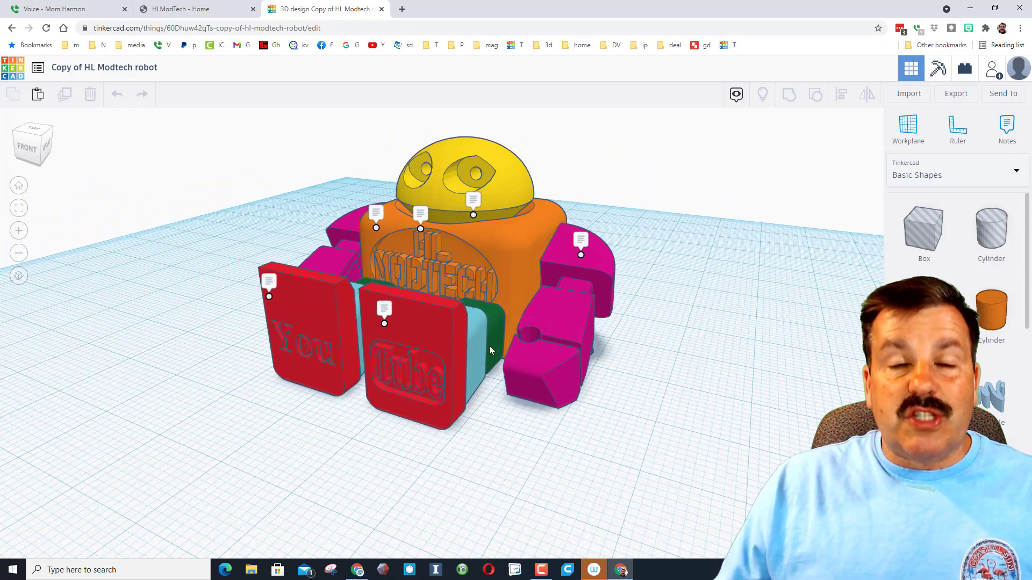
pyautogui.moveTo(322, 387); pyautogui.dragTo(408, 306, button='right')
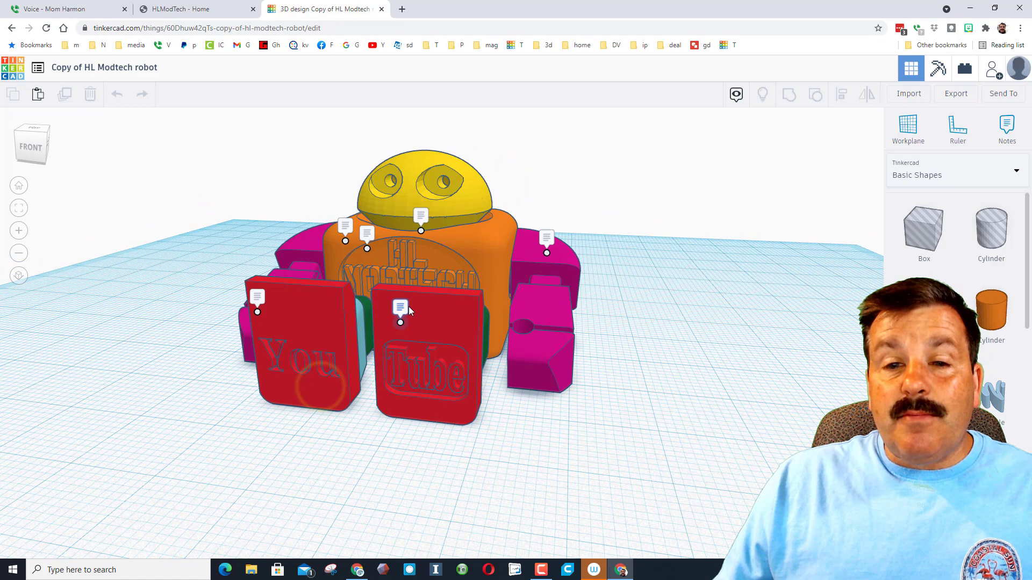
pyautogui.click(403, 308)
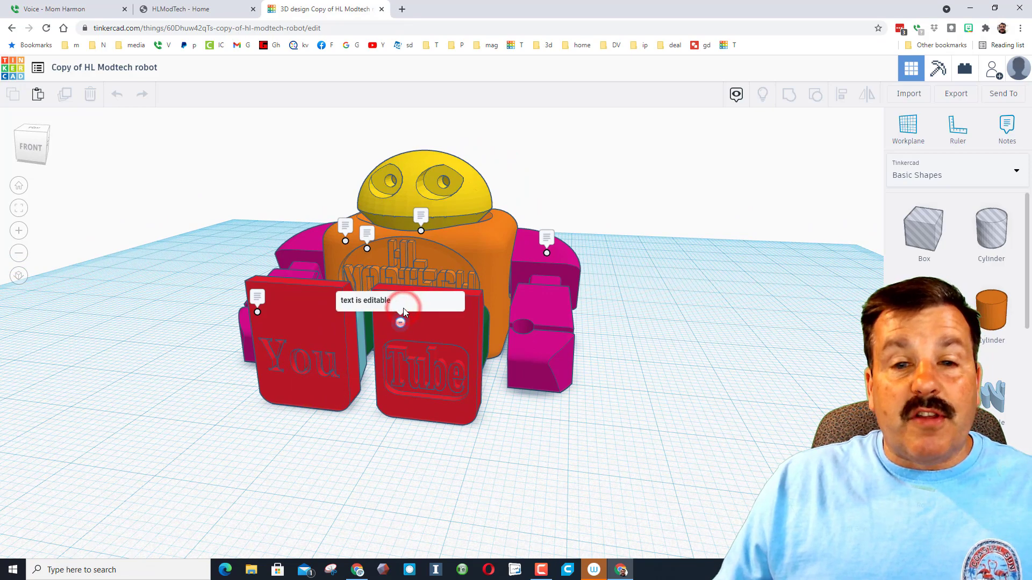
pyautogui.moveTo(578, 404); pyautogui.dragTo(533, 414, button='right')
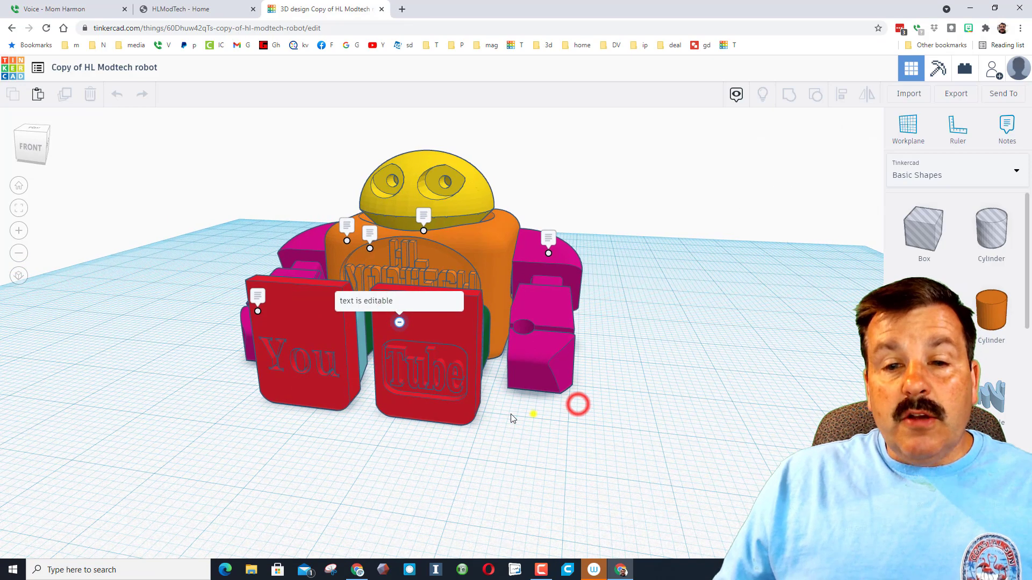
pyautogui.click(272, 290)
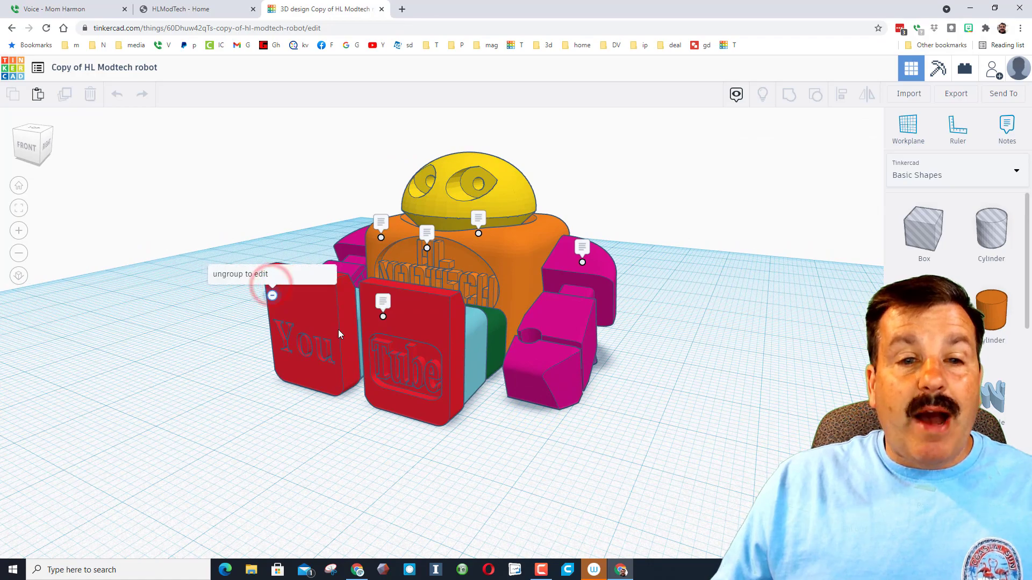
# Step: Replace the "Tube" text on the robot's red foot with a first name
pyautogui.click(452, 406)
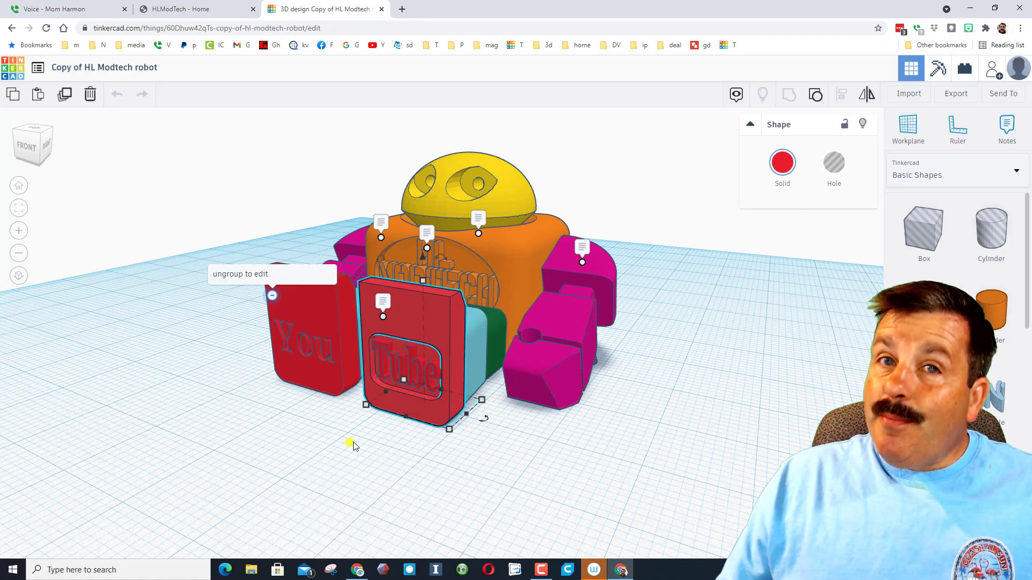
pyautogui.moveTo(353, 446); pyautogui.dragTo(382, 454, button='right')
pyautogui.click(521, 439)
pyautogui.click(392, 382)
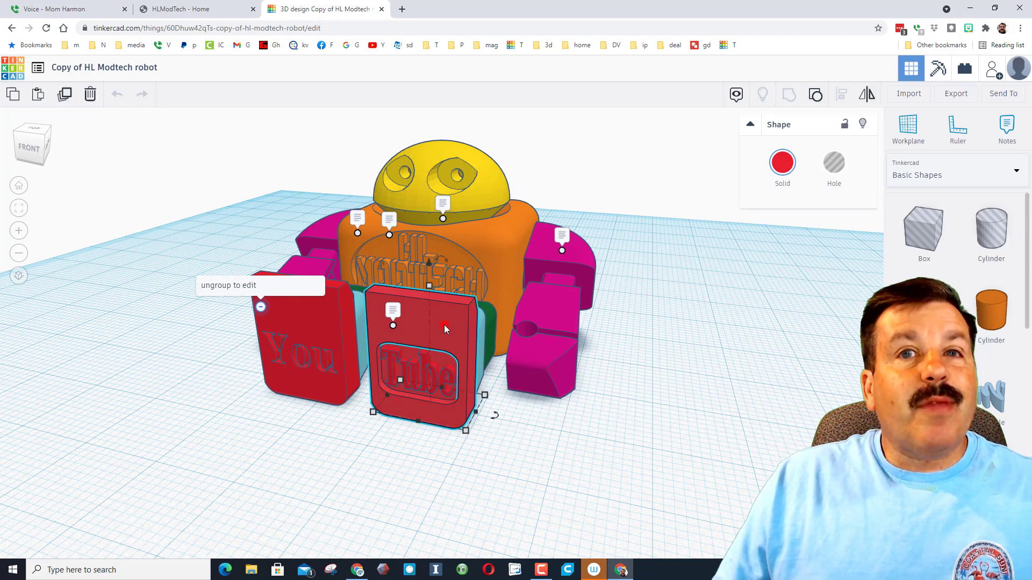
pyautogui.click(415, 429)
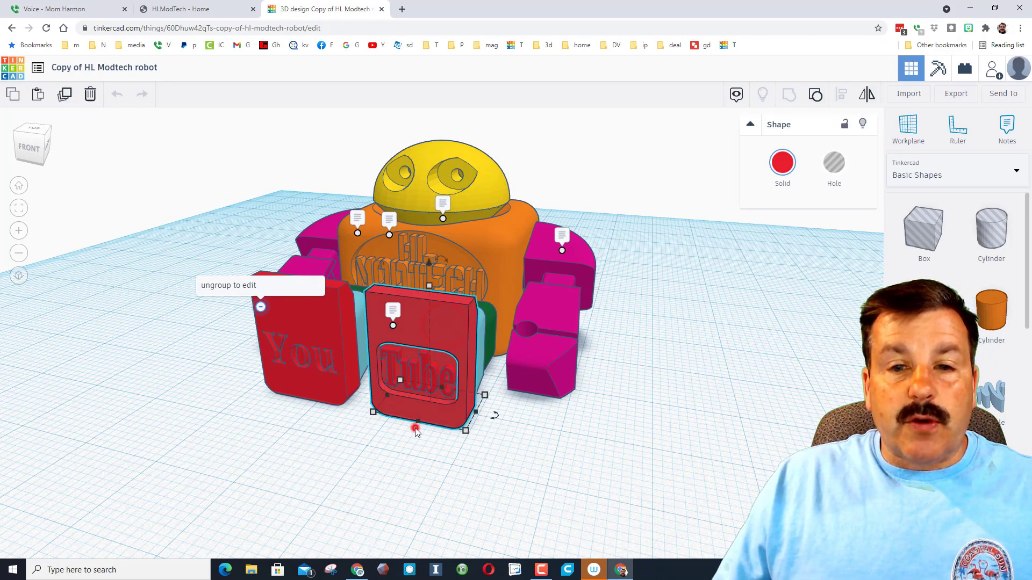
pyautogui.click(433, 383)
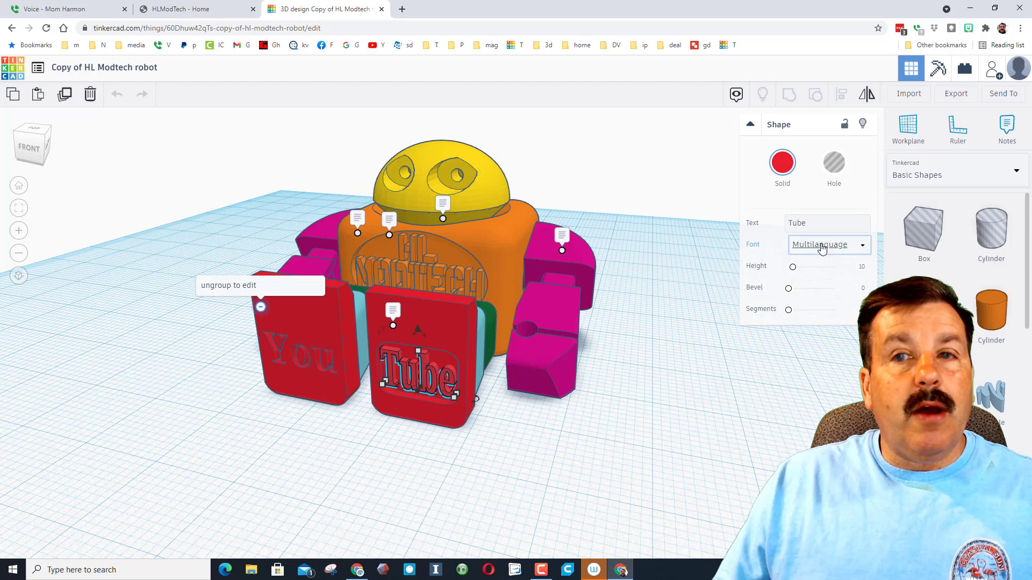
pyautogui.click(812, 225)
pyautogui.press('BackSpace')
pyautogui.press('BackSpace')
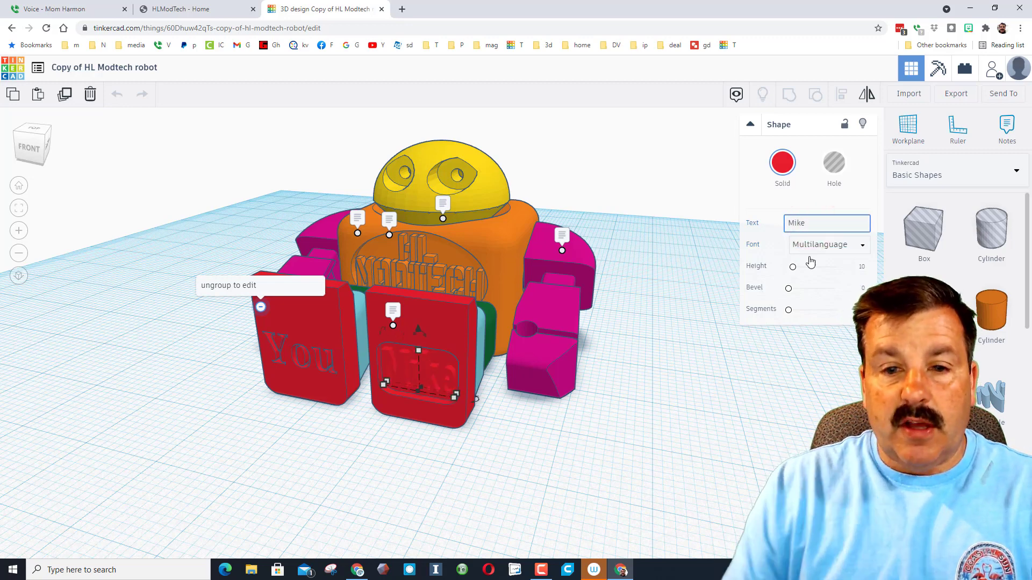
pyautogui.write('Mike')
pyautogui.click(720, 403)
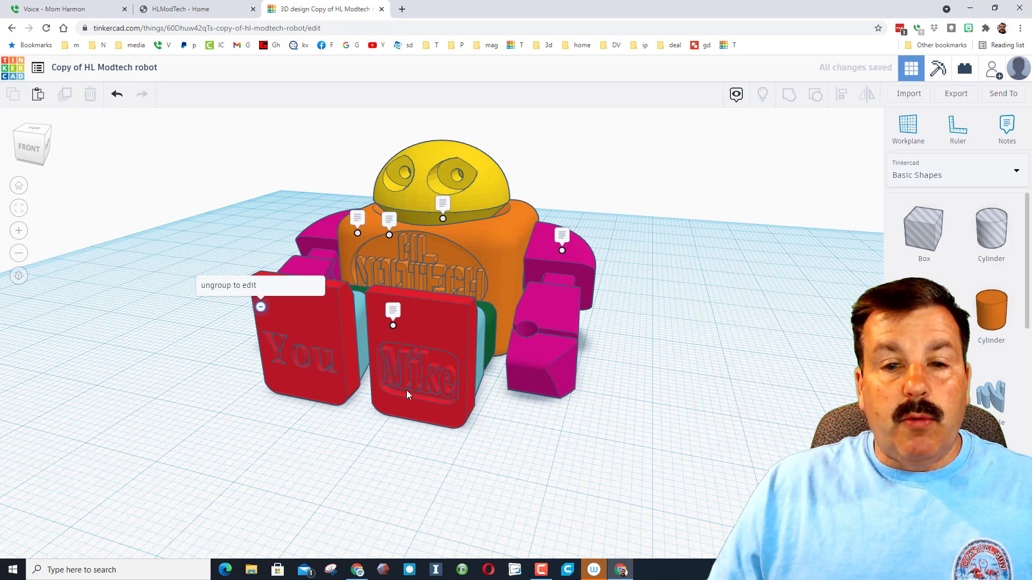
# Step: Nudge the raised name text forward out of the recess in its red foot
pyautogui.moveTo(481, 398); pyautogui.dragTo(411, 404, button='right')
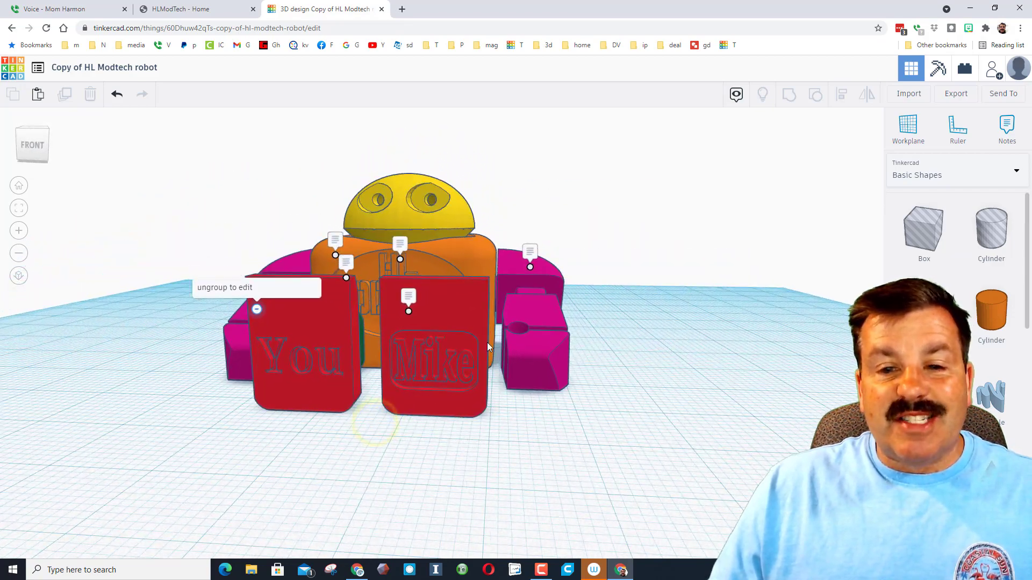
pyautogui.scroll(3, 451, 355)
pyautogui.moveTo(452, 355); pyautogui.dragTo(349, 392, button='right')
pyautogui.click(350, 391)
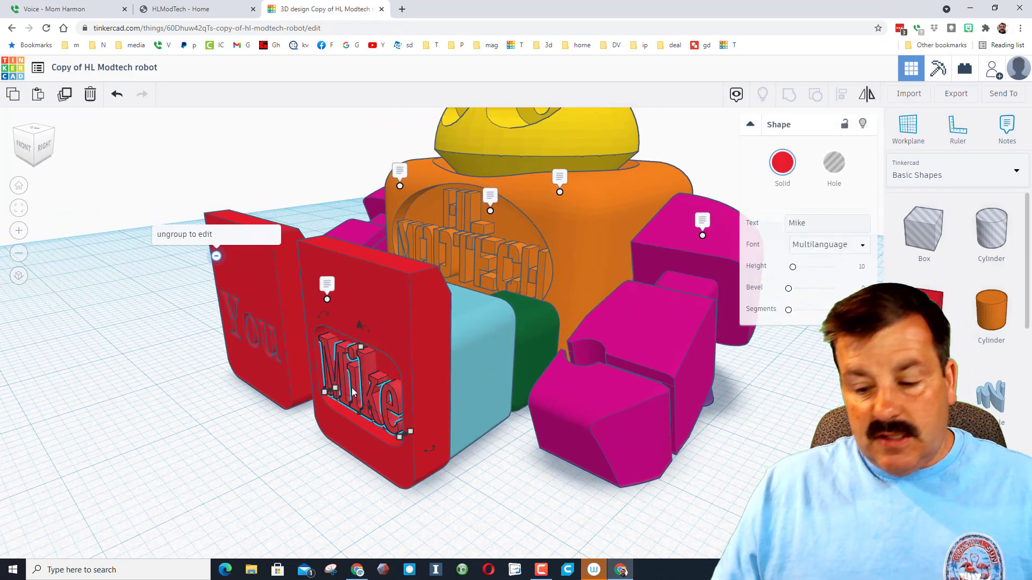
pyautogui.press('Down')
pyautogui.press('Down')
pyautogui.press('Down')
pyautogui.press('Down')
pyautogui.press('Down')
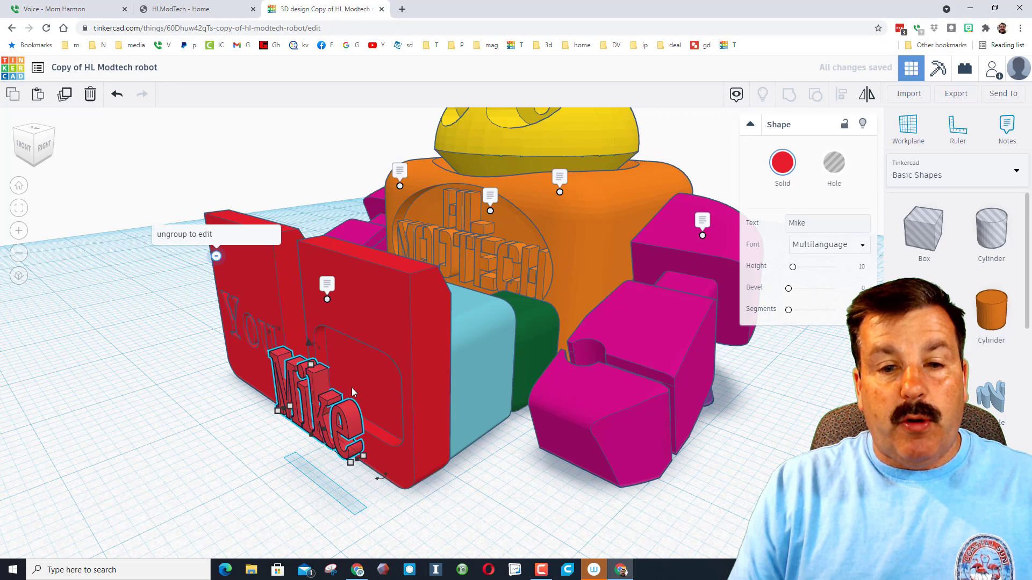
# Step: Place the workplane on the recessed face of the foot and drop the name text onto it
pyautogui.click(909, 141)
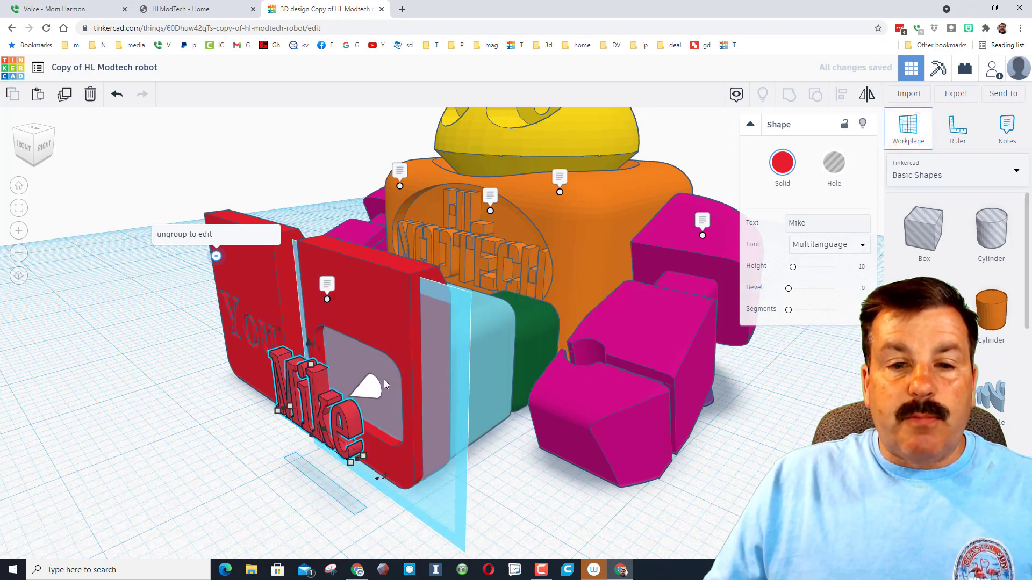
pyautogui.click(359, 390)
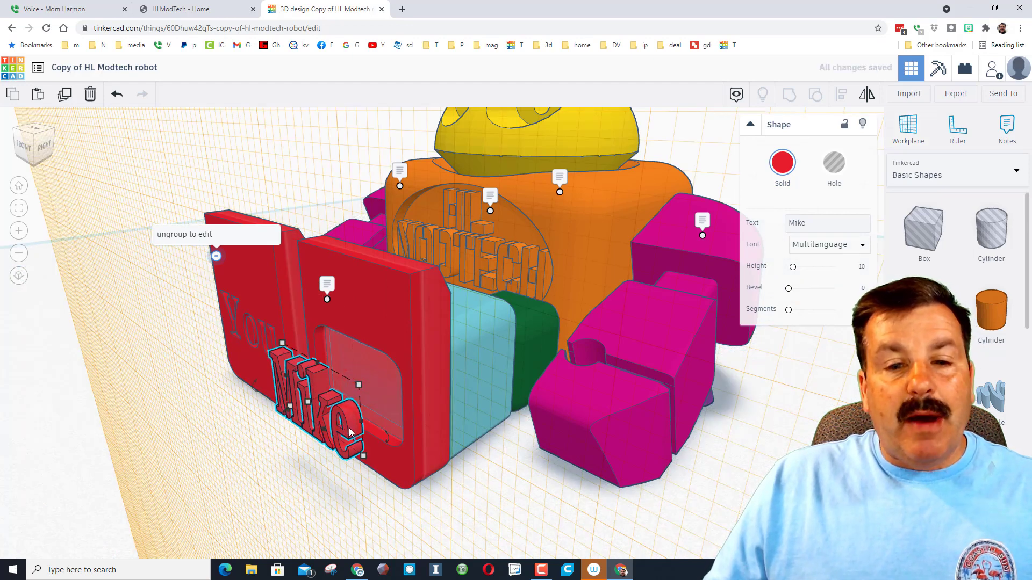
pyautogui.press('d')
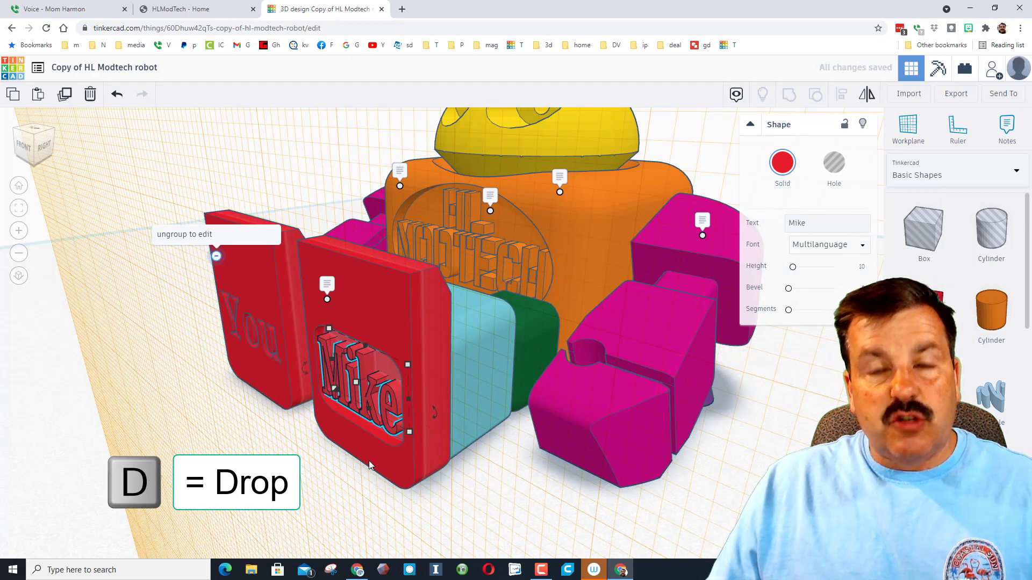
pyautogui.click(317, 469)
pyautogui.scroll(-6, 370, 454)
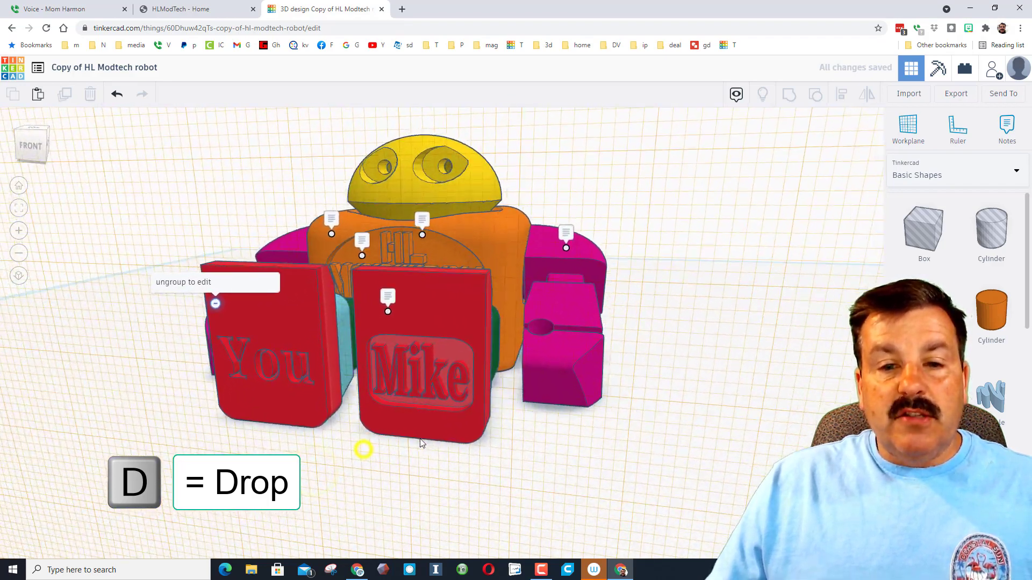
# Step: Ungroup the "You" foot and its nested inner group to separate the cut-out text
pyautogui.click(329, 367)
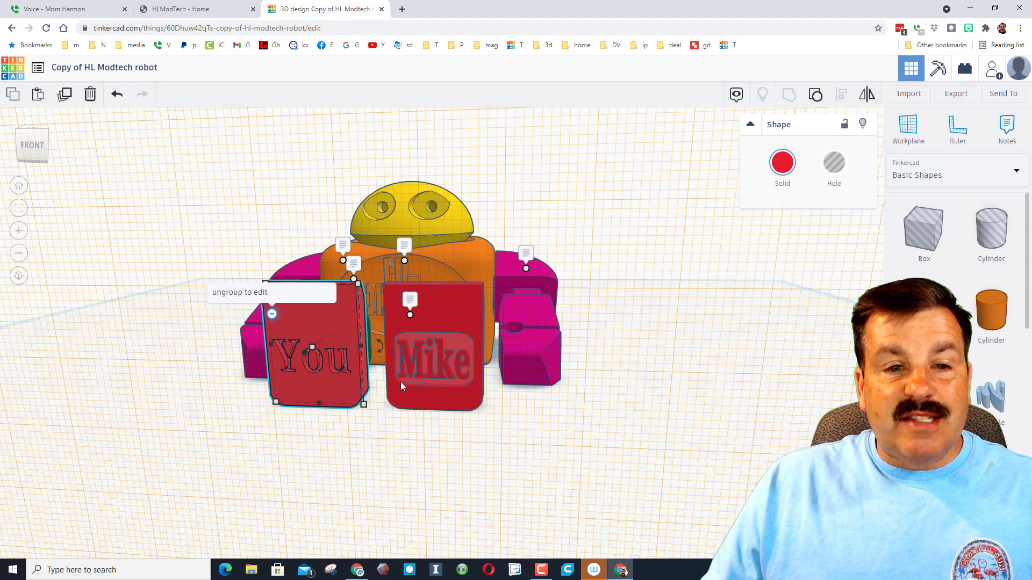
pyautogui.click(816, 96)
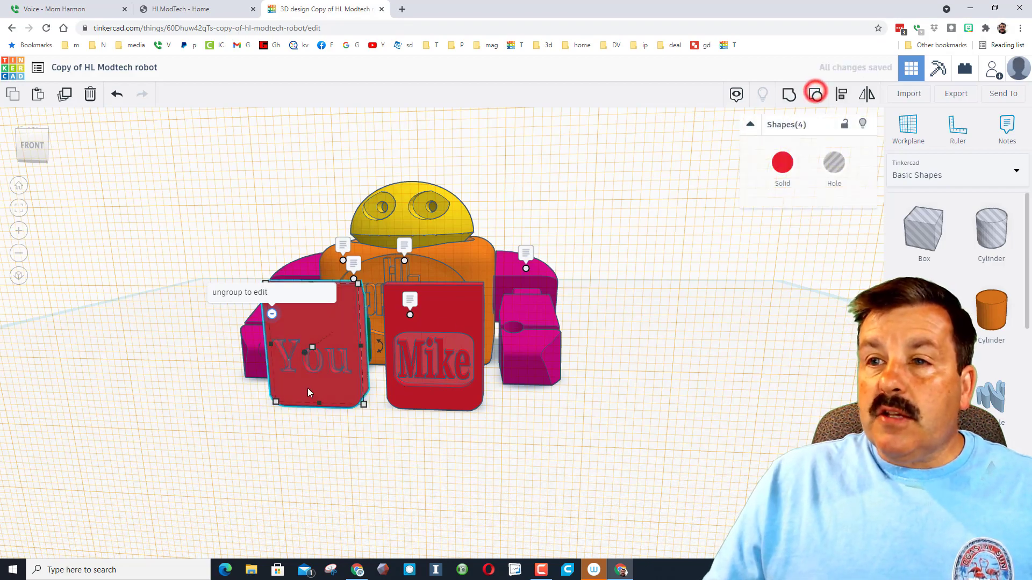
pyautogui.click(309, 466)
pyautogui.click(334, 371)
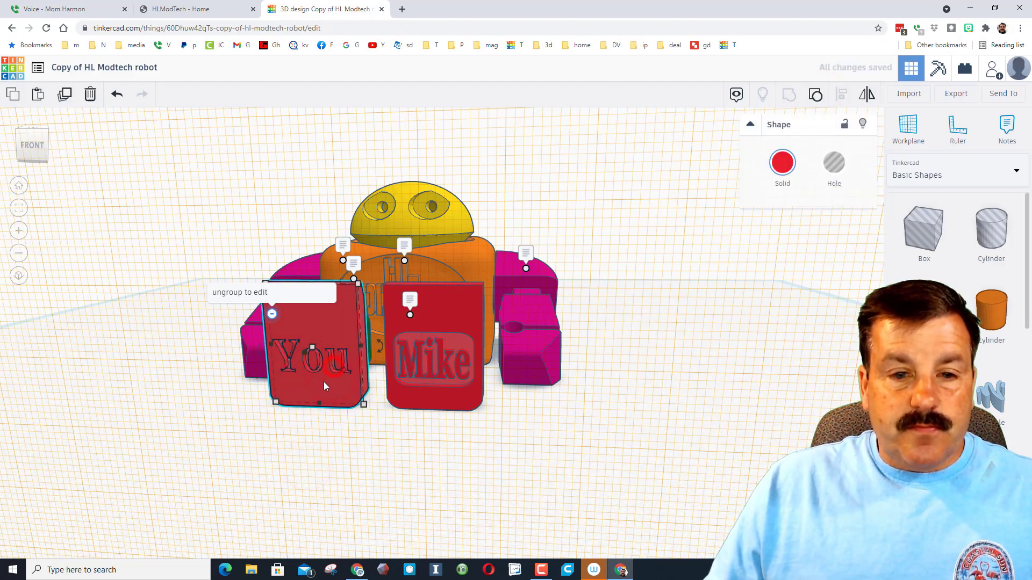
pyautogui.moveTo(334, 370); pyautogui.dragTo(355, 377, button='right')
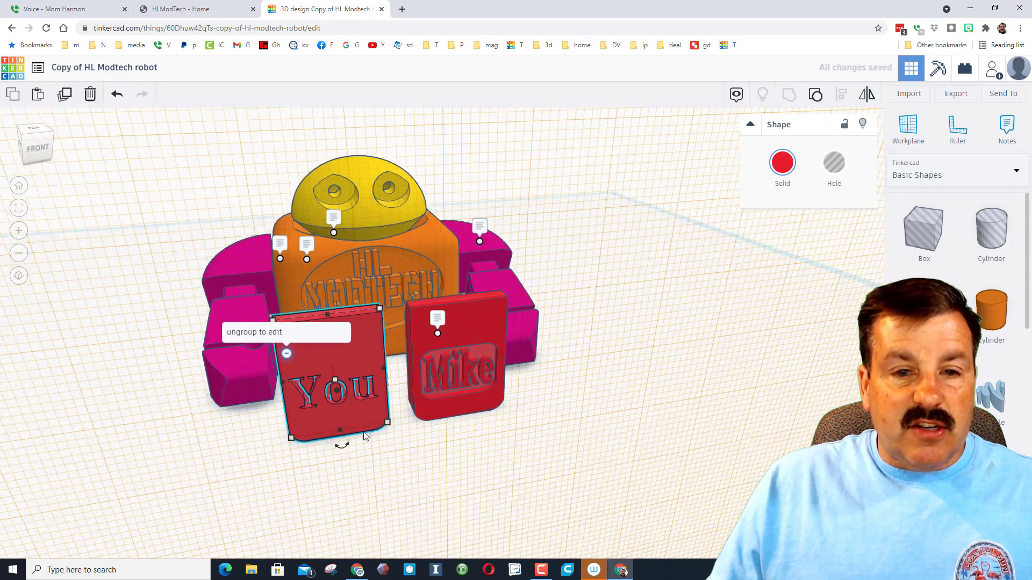
pyautogui.click(369, 460)
pyautogui.click(350, 410)
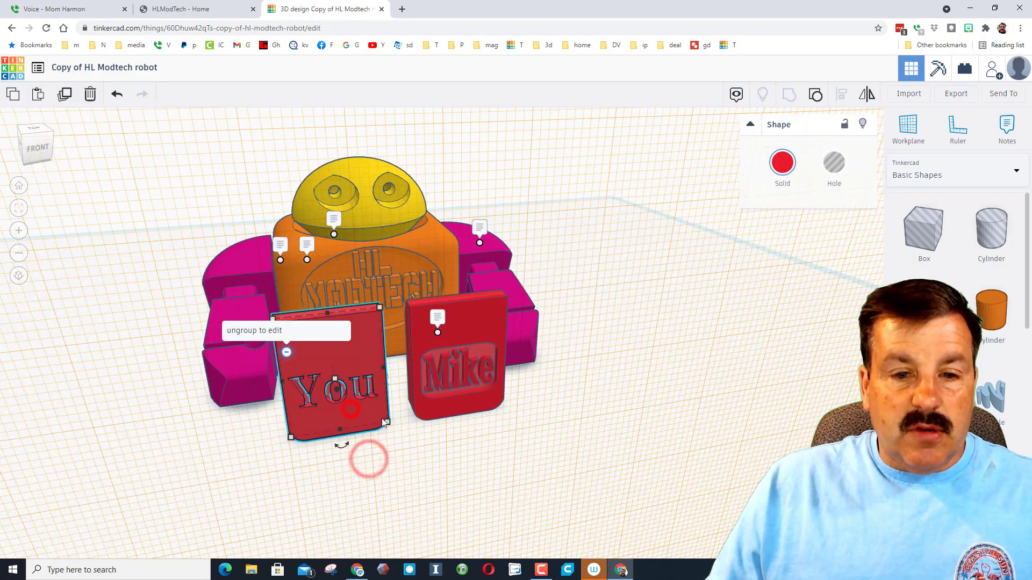
pyautogui.click(809, 102)
pyautogui.click(442, 452)
# Step: Change the "You" hole text on the ungrouped red foot to "Hi"
pyautogui.click(331, 394)
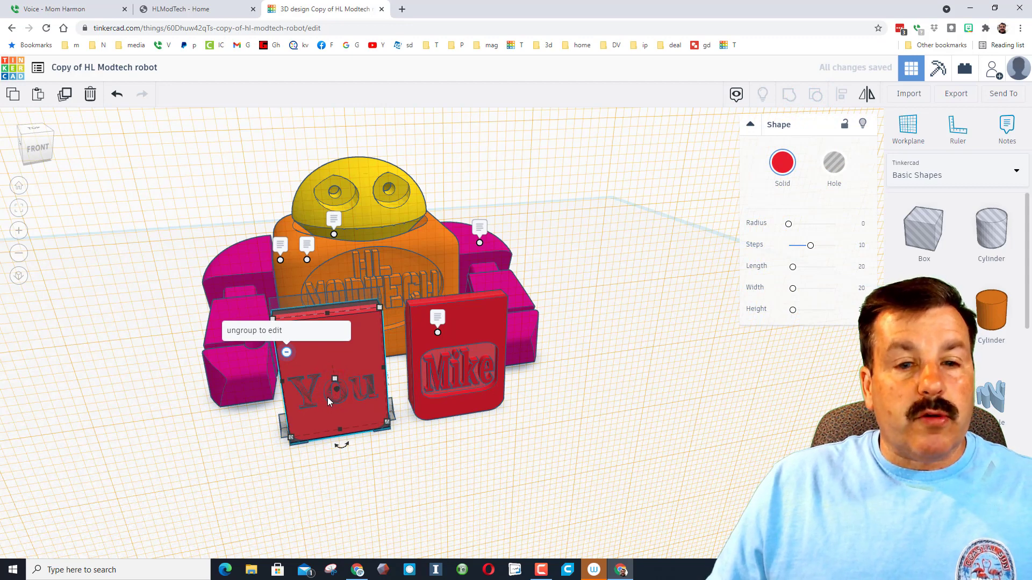
pyautogui.moveTo(604, 422); pyautogui.dragTo(350, 421, button='right')
pyautogui.click(337, 357)
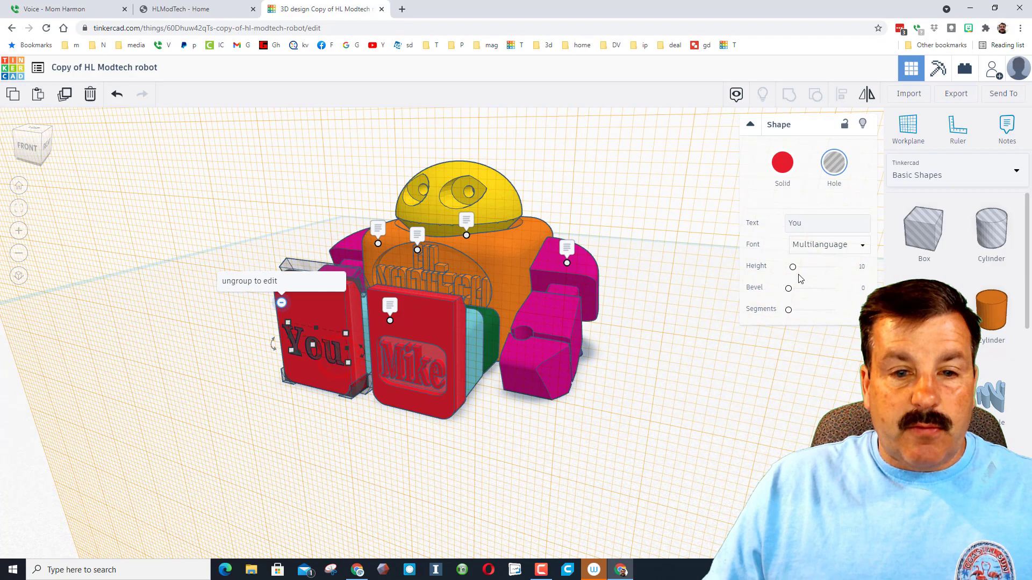
pyautogui.click(823, 217)
pyautogui.press('BackSpace')
pyautogui.press('BackSpace')
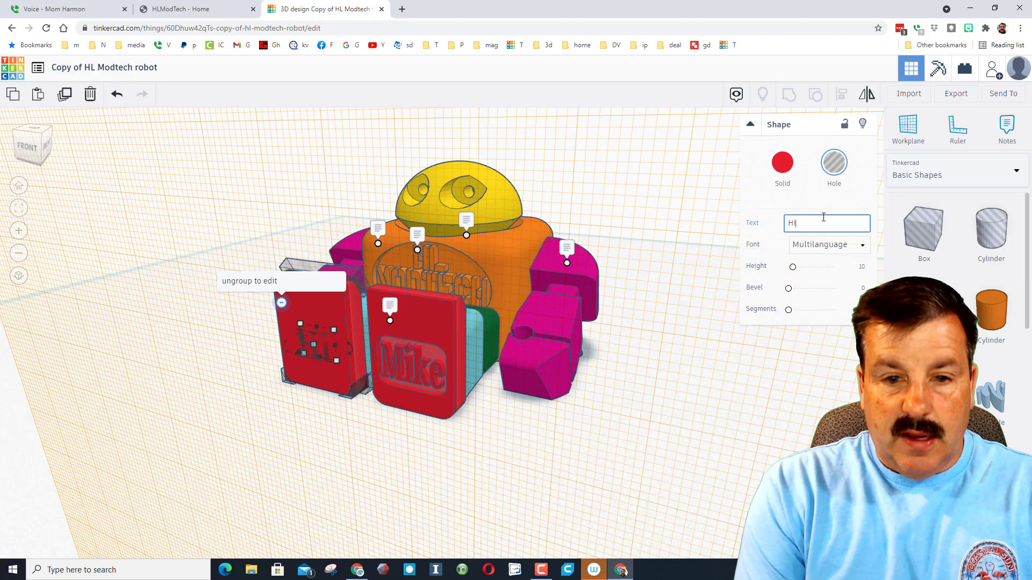
pyautogui.click(345, 451)
# Step: Return to the default workplane and hide the light-blue leg segment behind the "Hi" foot
pyautogui.moveTo(287, 423); pyautogui.dragTo(250, 396, button='right')
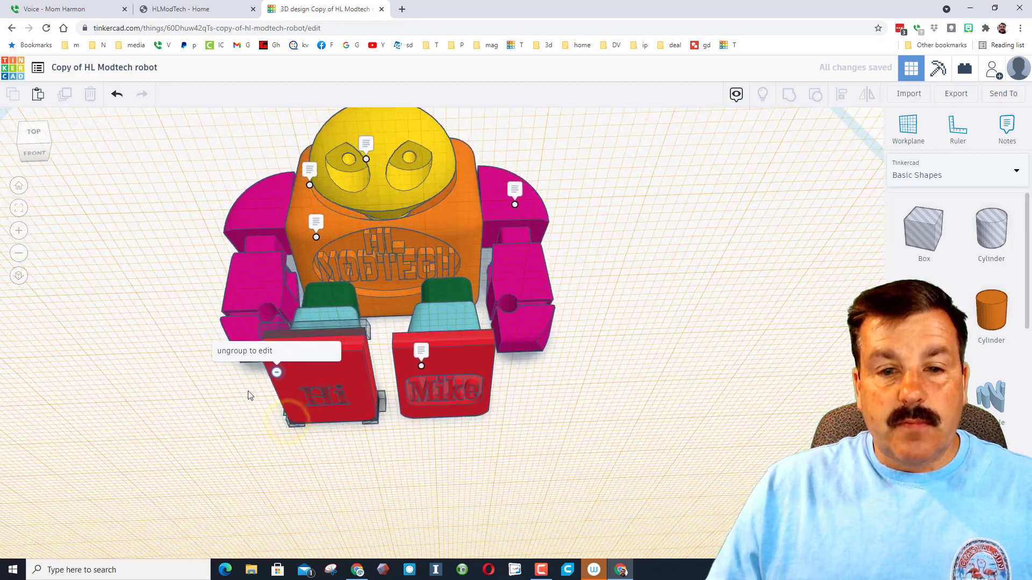
pyautogui.moveTo(339, 426); pyautogui.dragTo(308, 411, button='right')
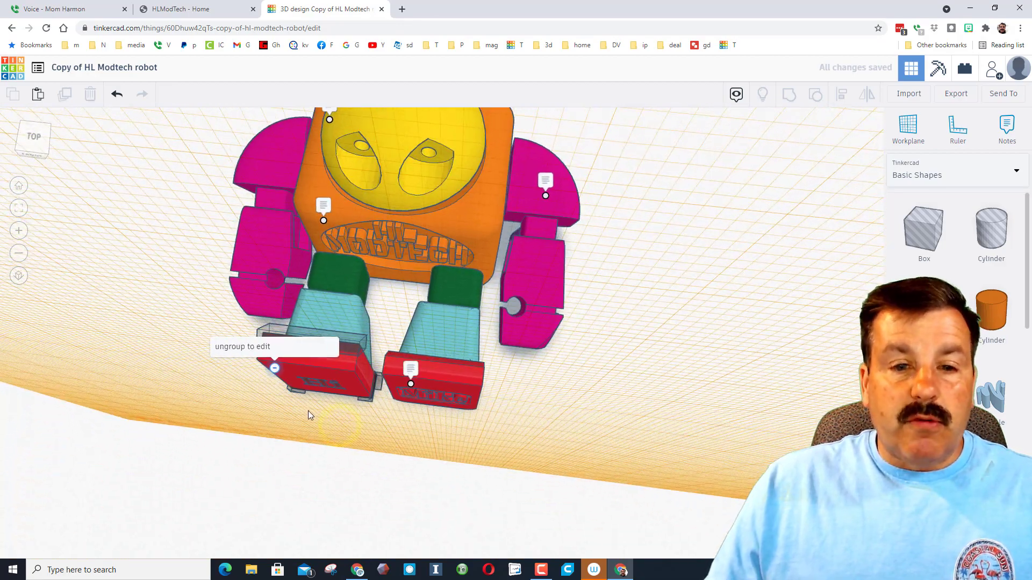
pyautogui.moveTo(341, 440)
pyautogui.mouseDown()
pyautogui.moveTo(382, 409)
pyautogui.moveTo(336, 433)
pyautogui.mouseUp()
pyautogui.moveTo(396, 302); pyautogui.dragTo(388, 261, button='right')
pyautogui.click(388, 261)
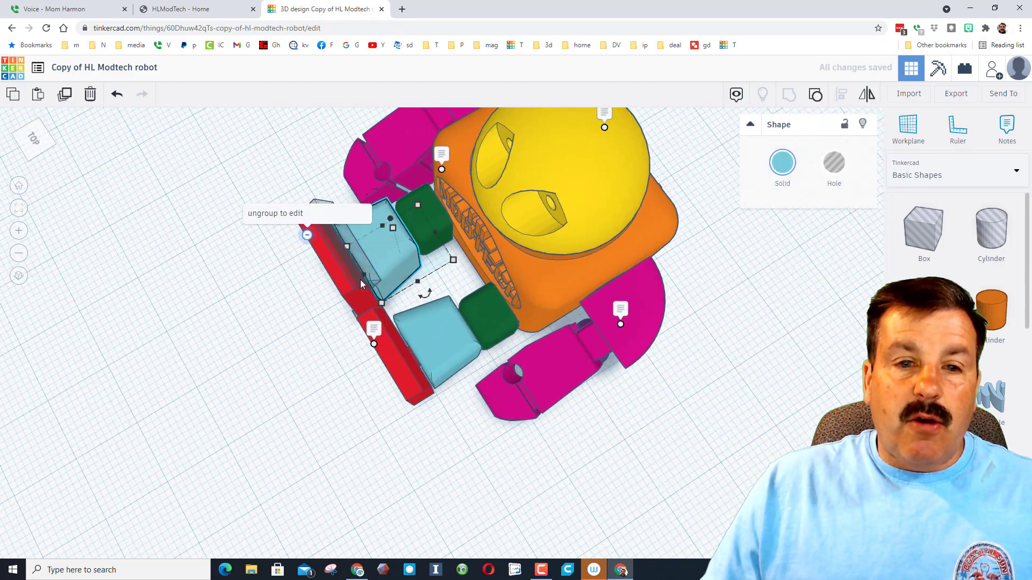
pyautogui.click(863, 124)
# Step: Lock the small red connector shape behind the "Hi" foot
pyautogui.moveTo(432, 270); pyautogui.dragTo(300, 240, button='right')
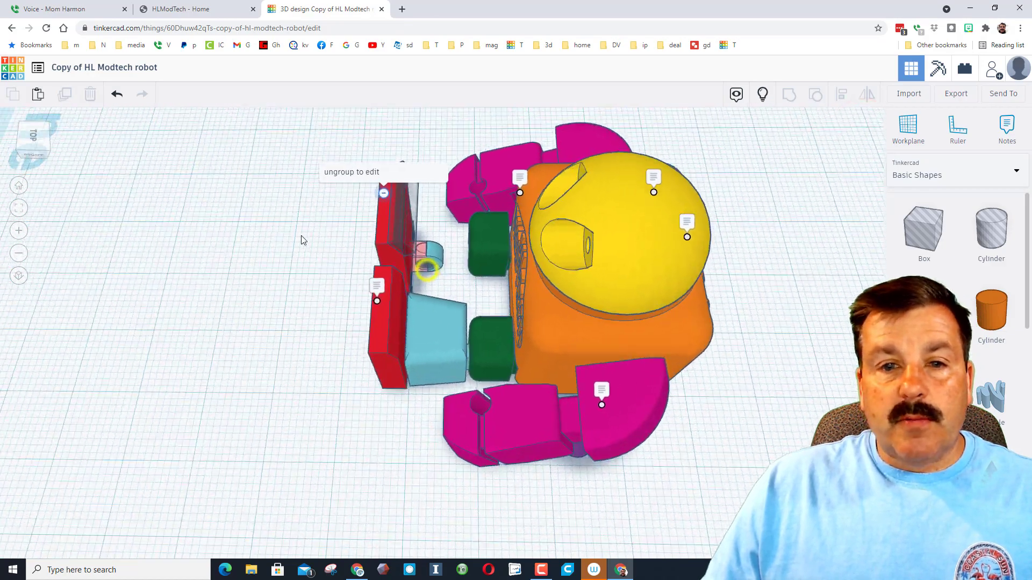
pyautogui.scroll(2, 442, 264)
pyautogui.moveTo(475, 271); pyautogui.dragTo(503, 287, button='right')
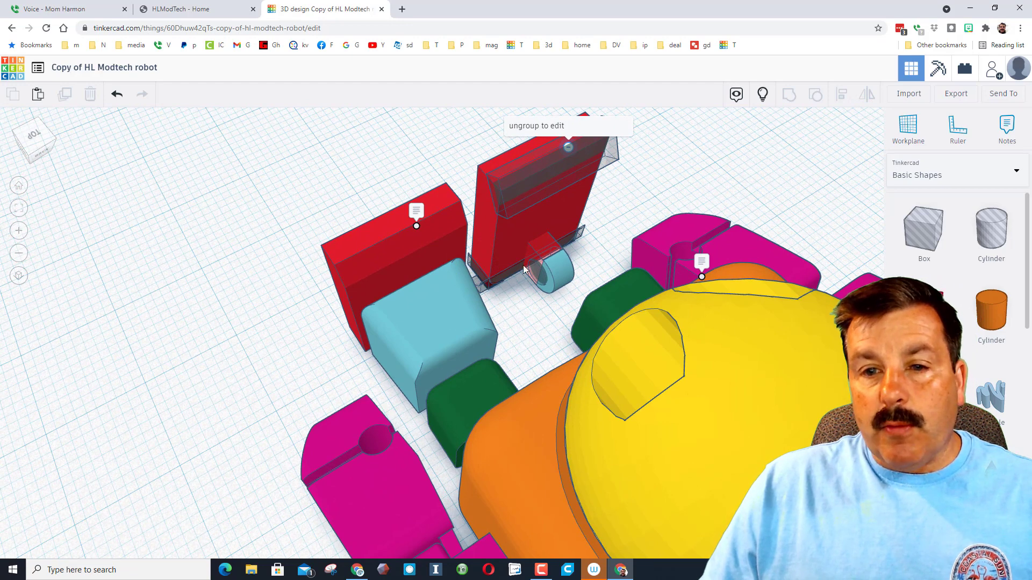
pyautogui.click(540, 251)
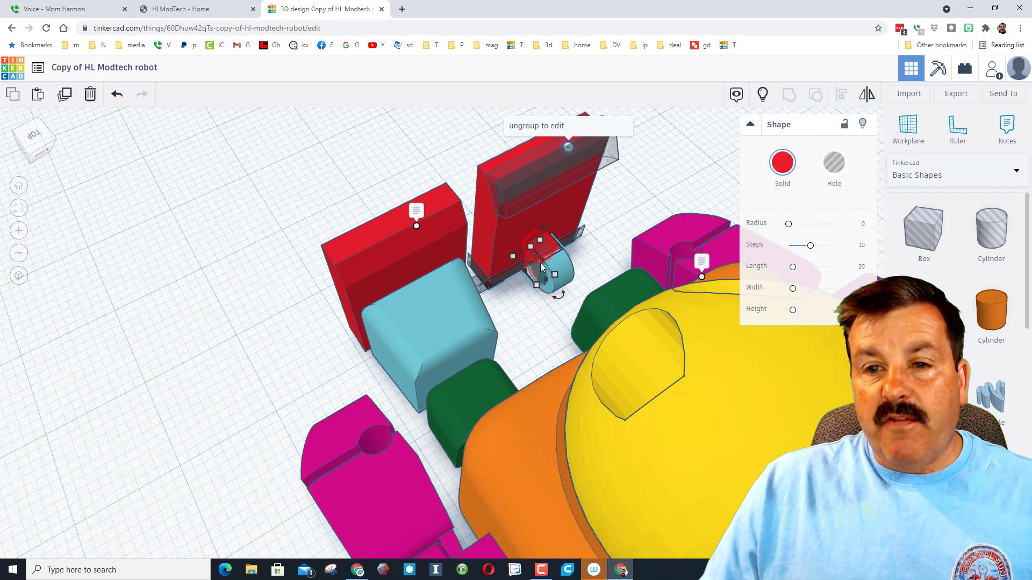
pyautogui.click(845, 125)
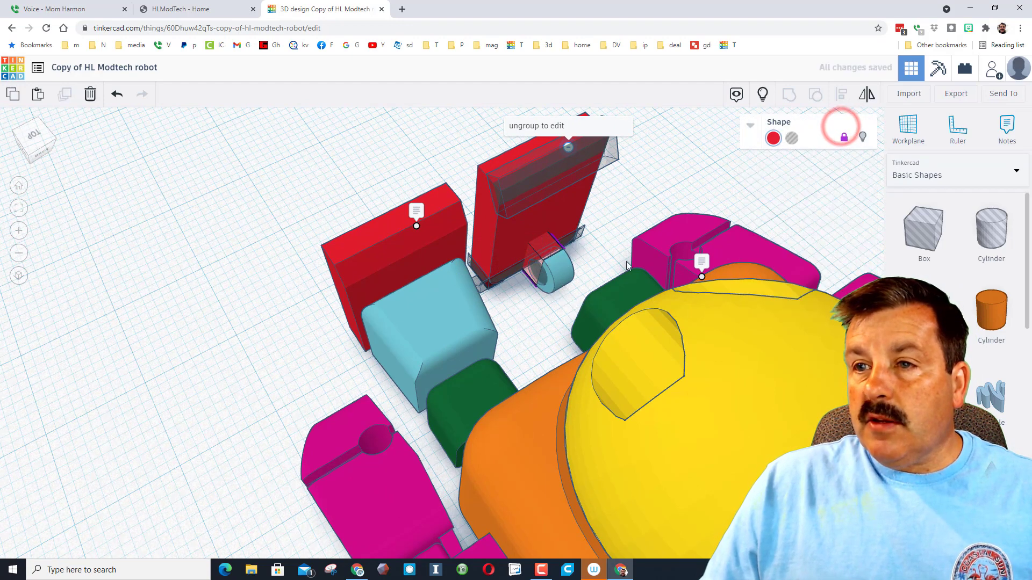
# Step: Select all parts of the "Hi" foot except the locked connector and group them to cut out the shape
pyautogui.scroll(-2, 634, 240)
pyautogui.scroll(-2, 634, 241)
pyautogui.moveTo(671, 172); pyautogui.dragTo(634, 202, button='right')
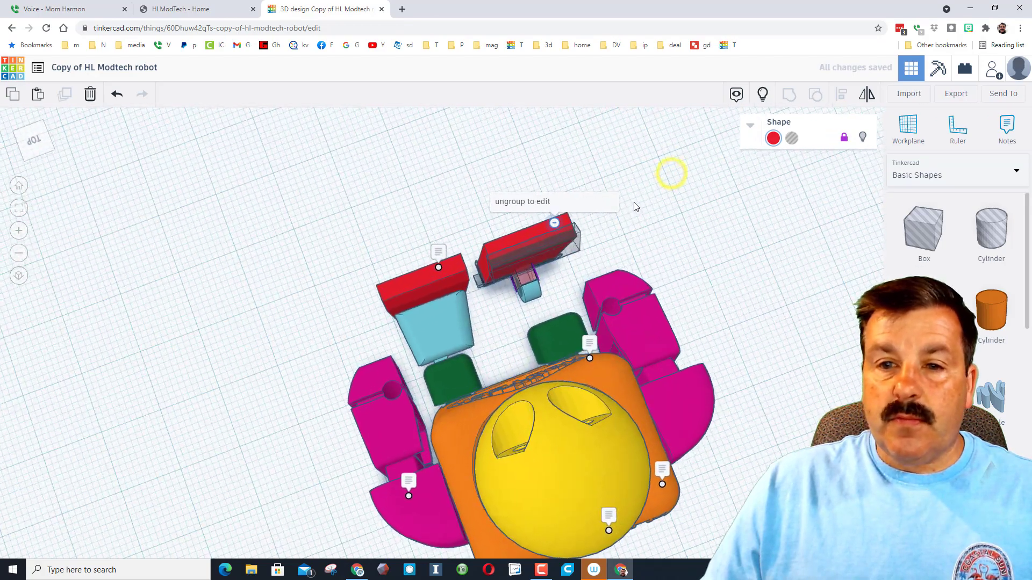
pyautogui.moveTo(500, 221); pyautogui.dragTo(526, 242)
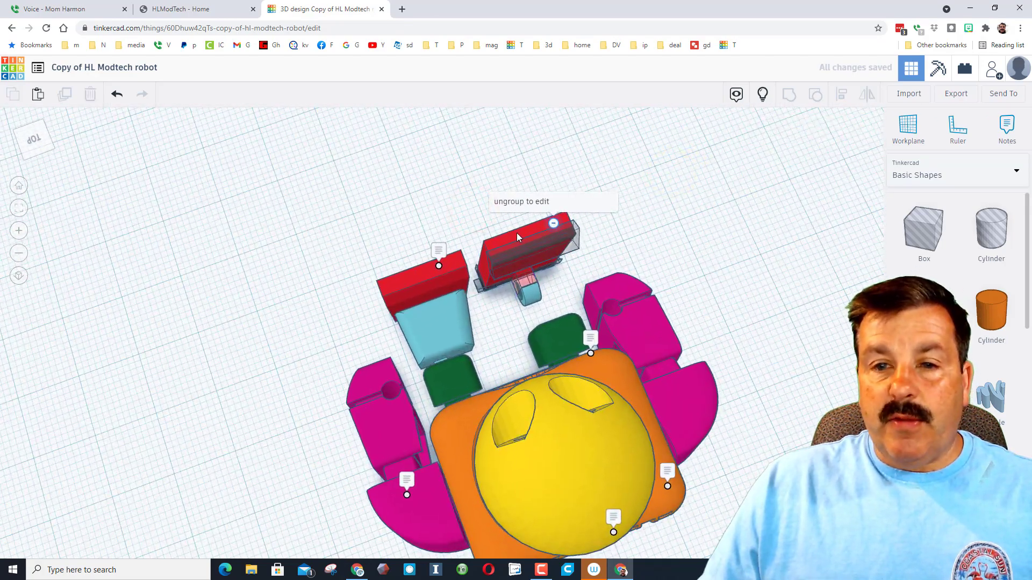
pyautogui.click(516, 234)
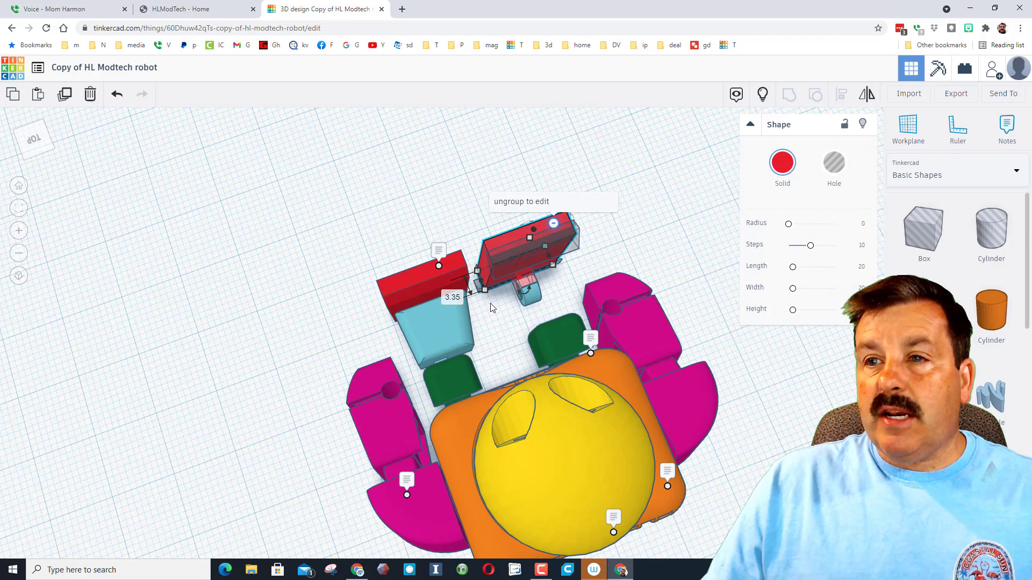
pyautogui.click(38, 139)
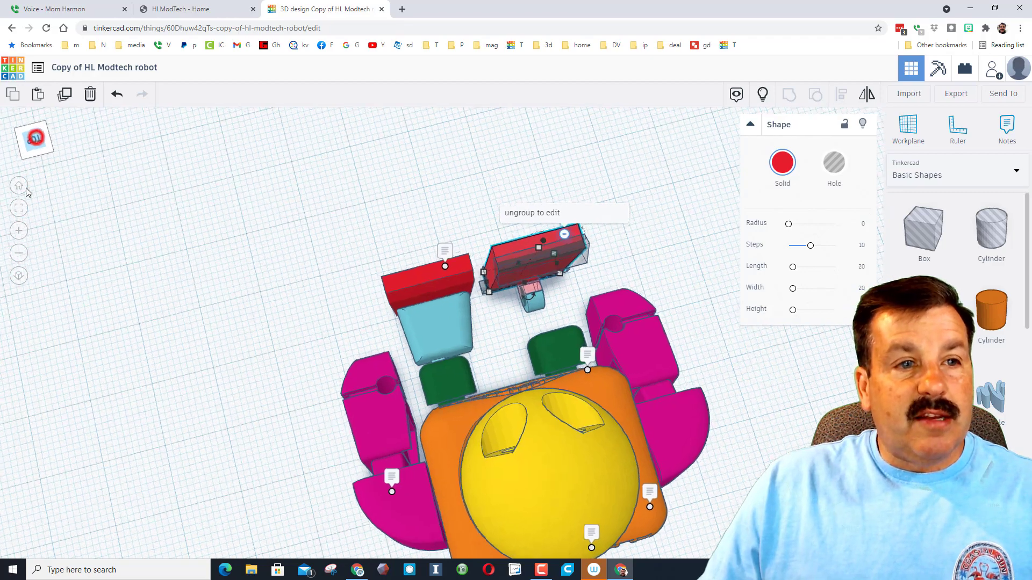
pyautogui.click(19, 207)
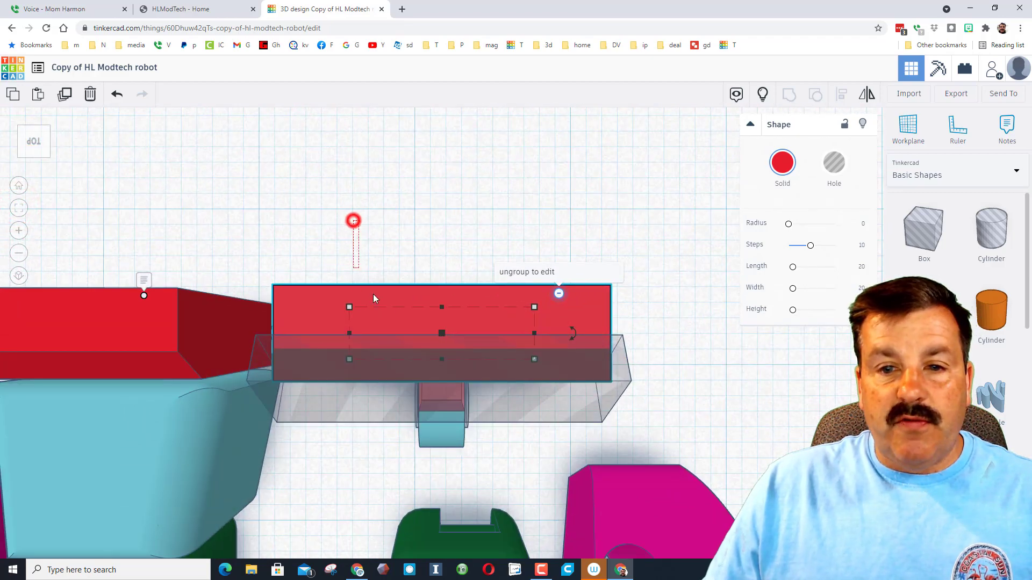
pyautogui.moveTo(375, 298); pyautogui.dragTo(524, 363)
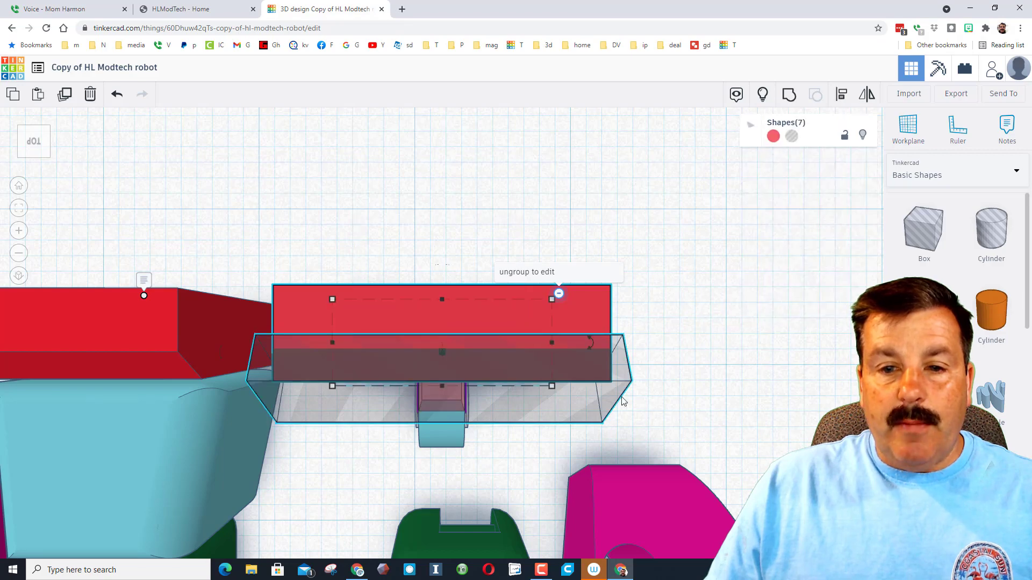
pyautogui.moveTo(661, 422); pyautogui.dragTo(352, 453, button='right')
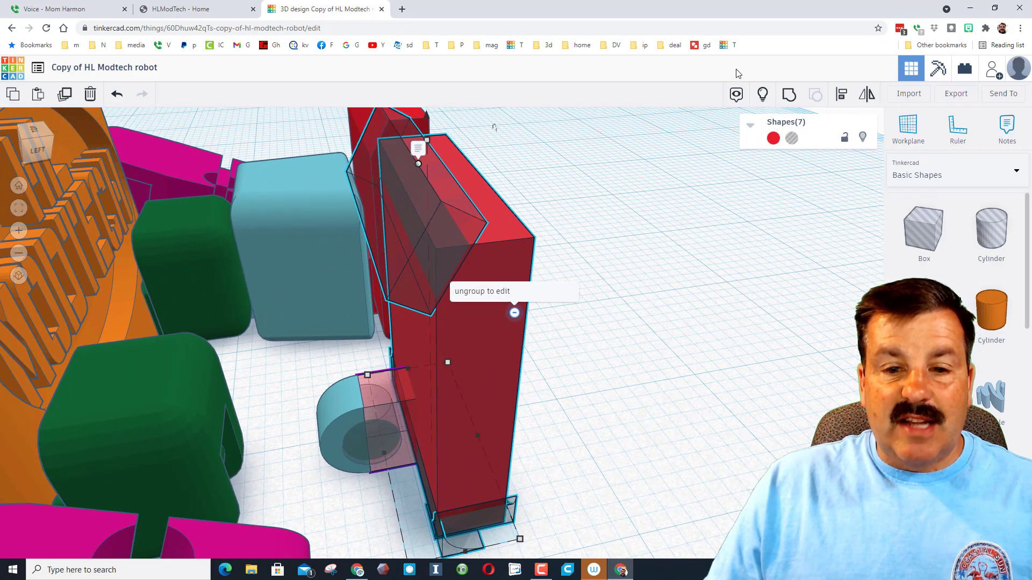
pyautogui.click(791, 99)
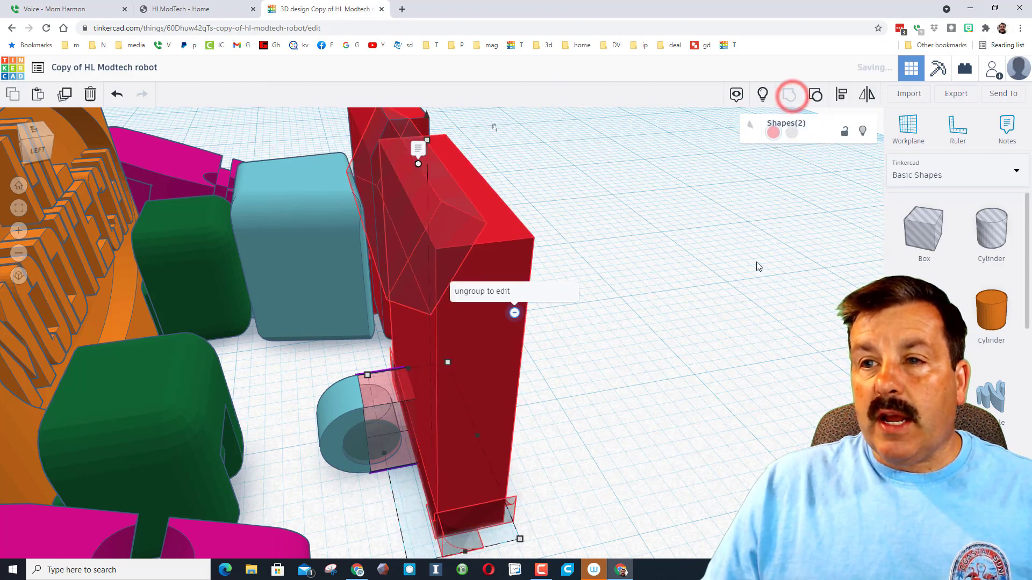
# Step: Unlock the small connector behind the "Hi" foot and group it with the foot
pyautogui.moveTo(782, 275); pyautogui.dragTo(681, 255, button='right')
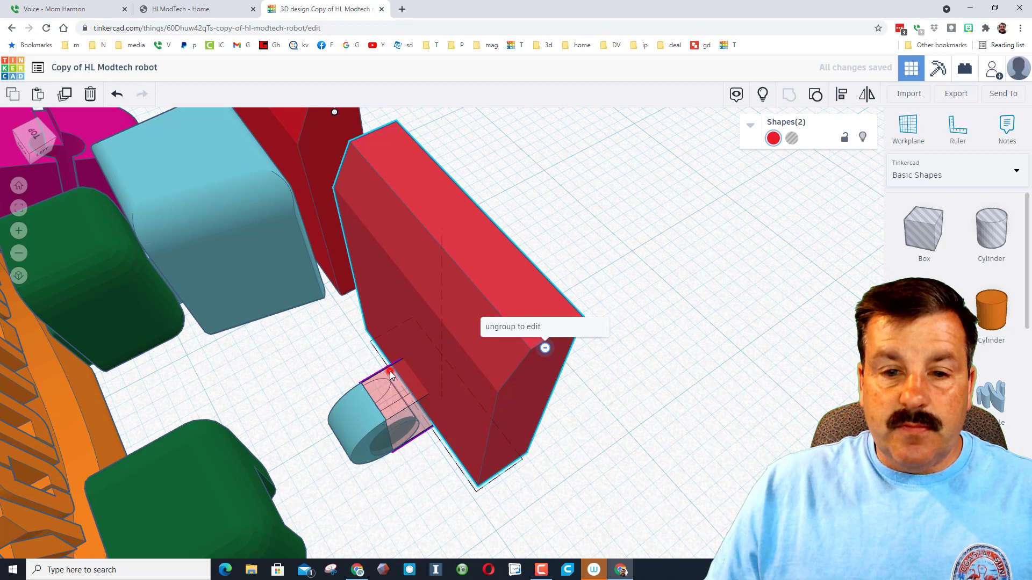
pyautogui.click(739, 218)
pyautogui.click(385, 397)
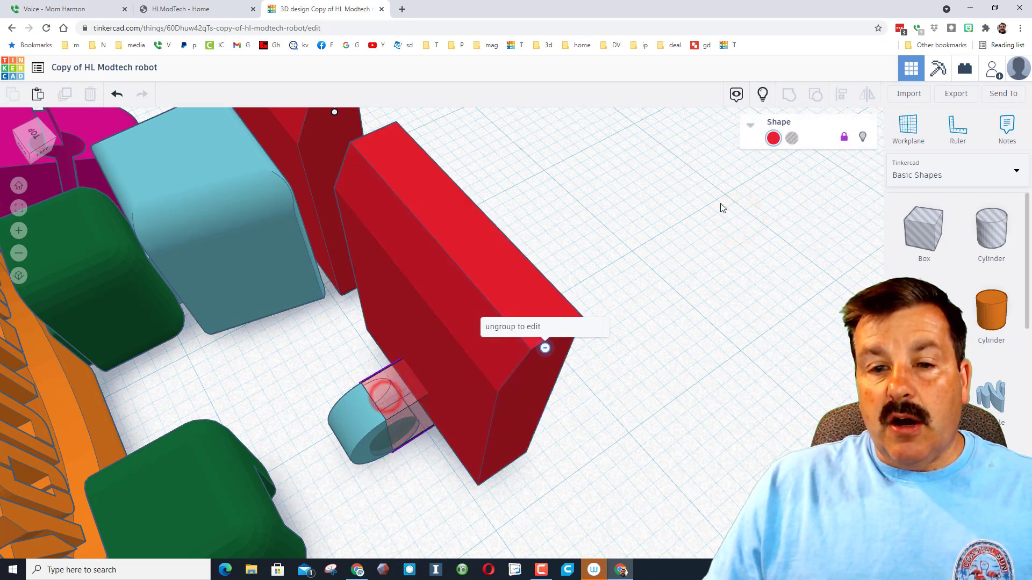
pyautogui.moveTo(352, 327); pyautogui.dragTo(451, 436)
pyautogui.click(790, 90)
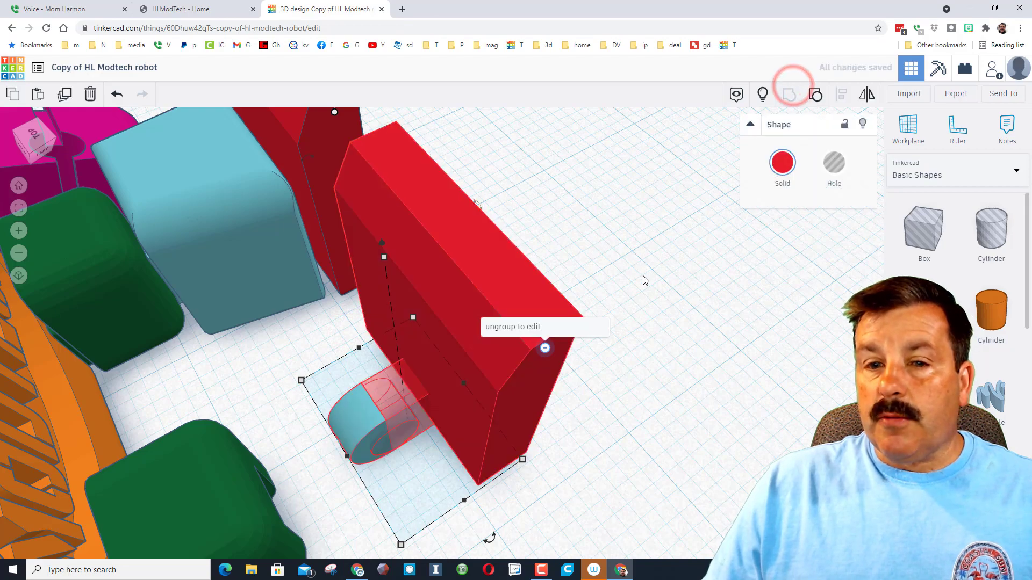
# Step: Turn off transparency on the regrouped red "Hi" foot so it is solid red
pyautogui.moveTo(728, 344); pyautogui.dragTo(382, 237, button='right')
pyautogui.scroll(-2, 381, 247)
pyautogui.moveTo(263, 230); pyautogui.dragTo(485, 322, button='right')
pyautogui.scroll(2, 486, 322)
pyautogui.click(486, 322)
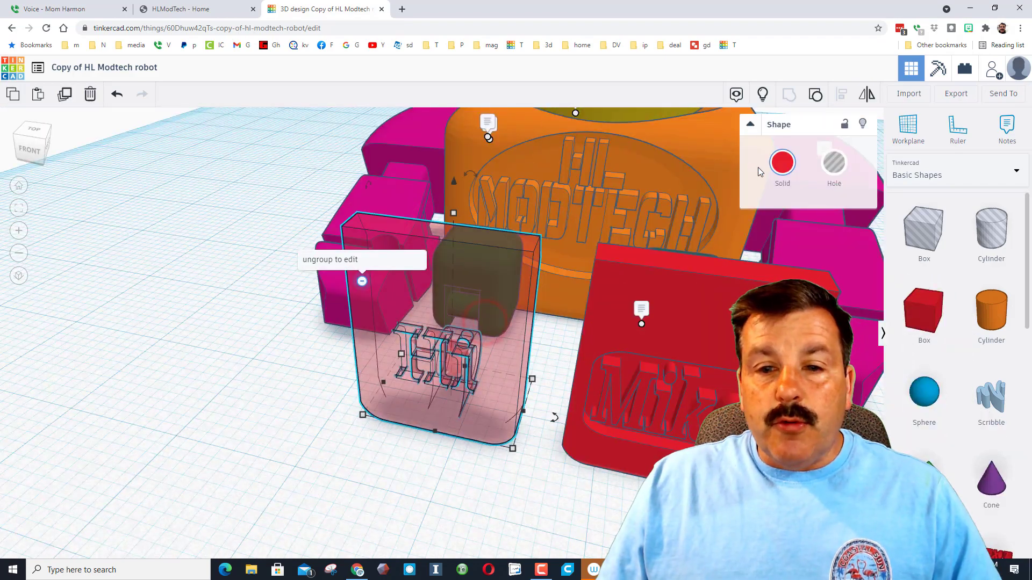
pyautogui.click(783, 162)
pyautogui.click(945, 311)
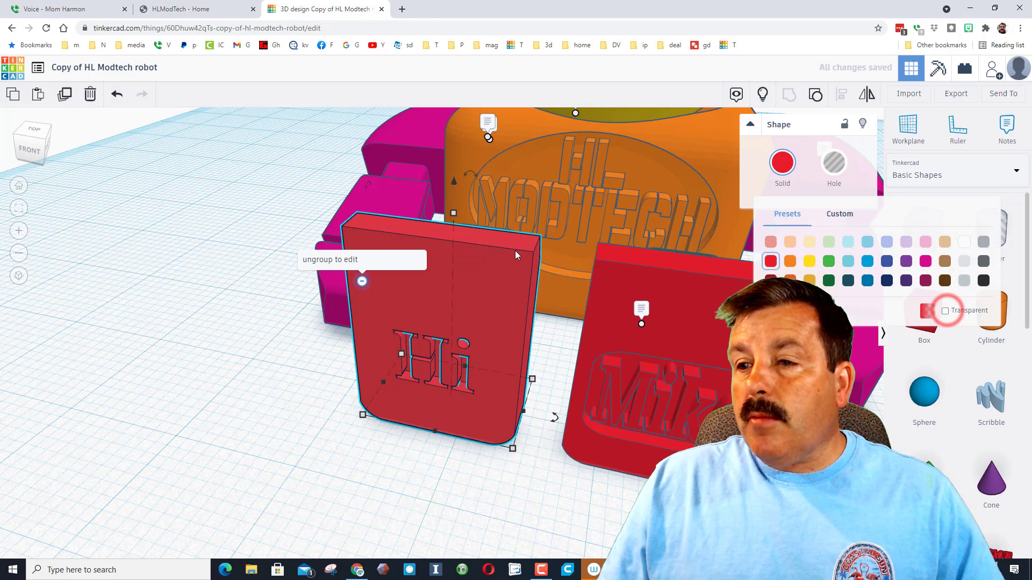
# Step: Show all hidden shapes of the robot again
pyautogui.moveTo(516, 255); pyautogui.dragTo(693, 258, button='right')
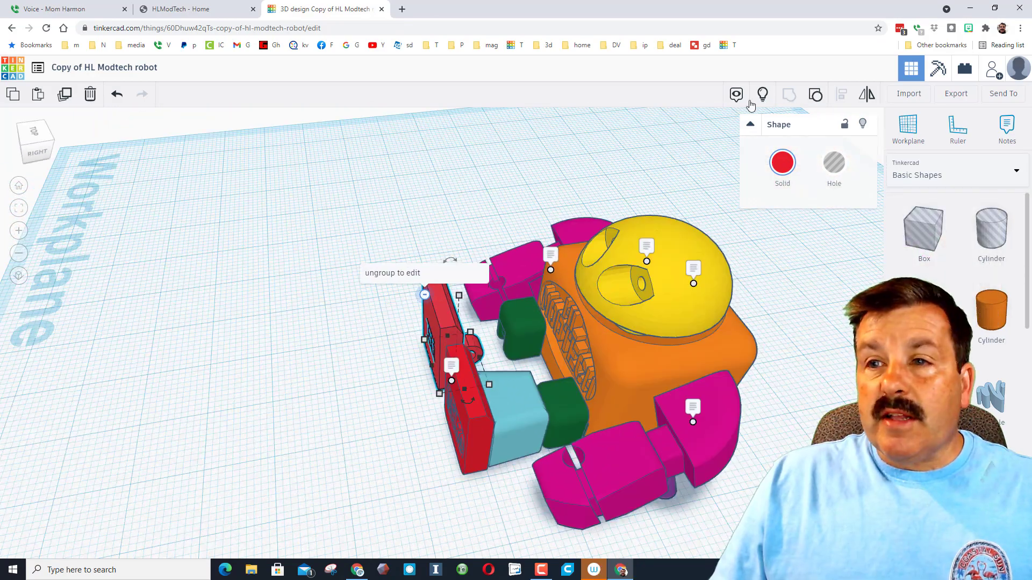
pyautogui.click(763, 95)
pyautogui.moveTo(591, 258); pyautogui.dragTo(565, 226, button='right')
pyautogui.scroll(-2, 565, 228)
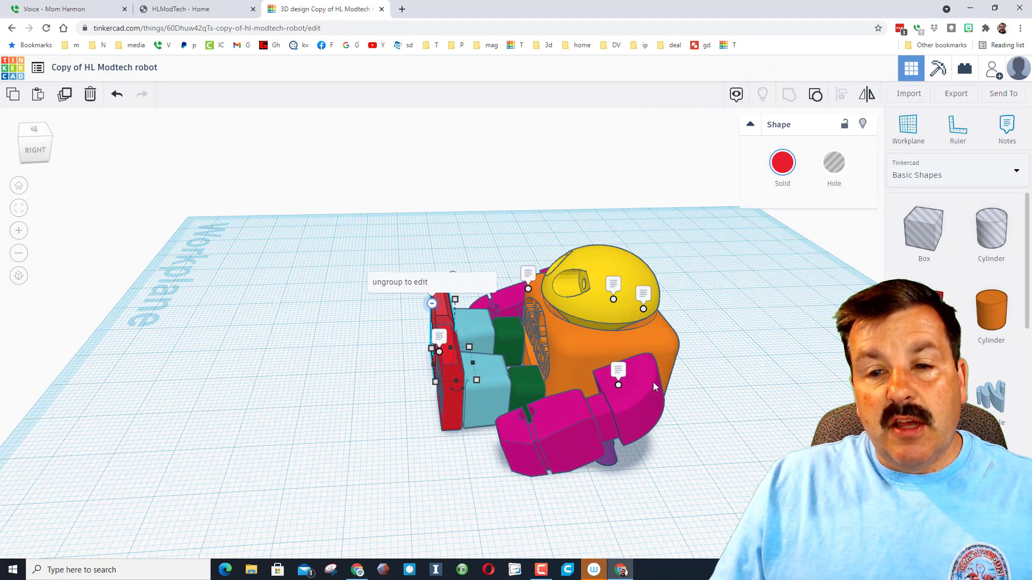
# Step: Hide both magenta arms and both legs with their red feet
pyautogui.moveTo(650, 382); pyautogui.dragTo(536, 388, button='right')
pyautogui.click(519, 423)
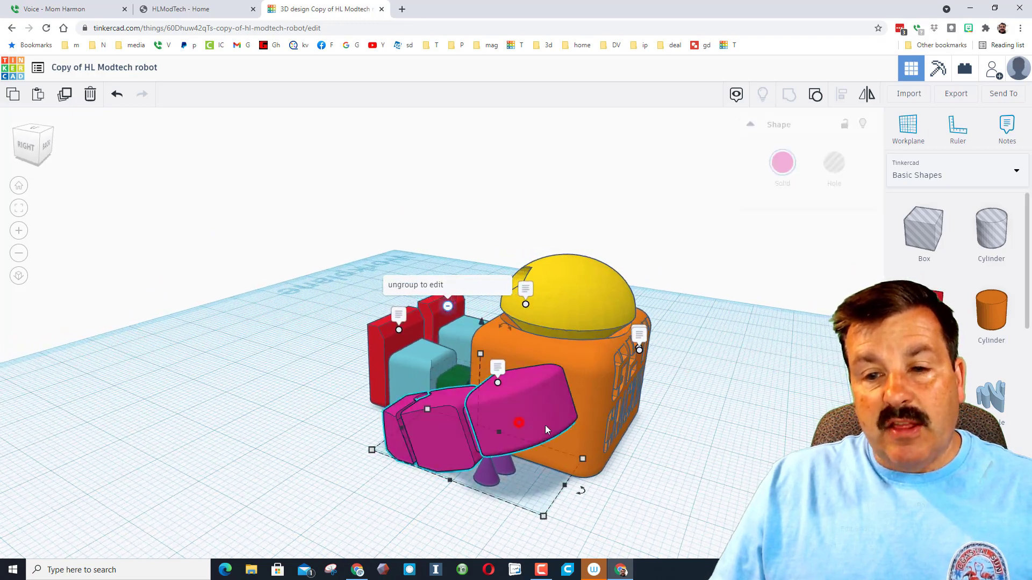
pyautogui.moveTo(613, 420); pyautogui.dragTo(515, 454, button='right')
pyautogui.click(862, 124)
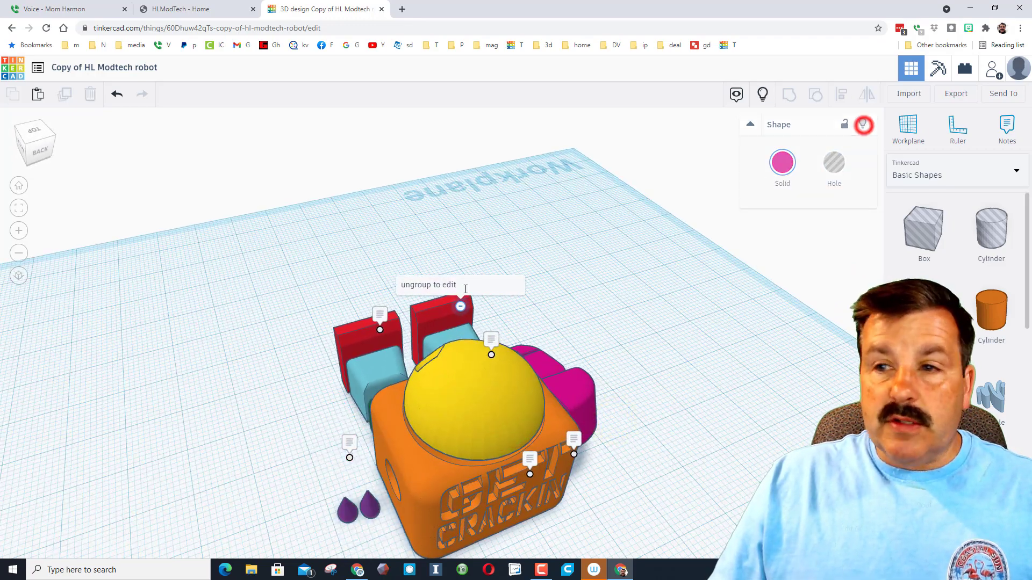
pyautogui.moveTo(665, 263); pyautogui.dragTo(280, 314, button='right')
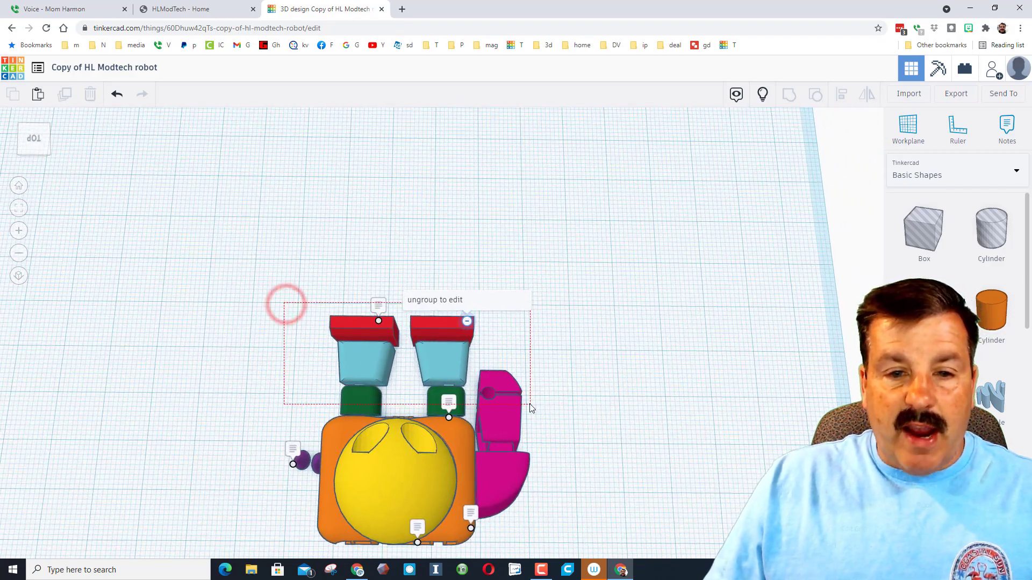
pyautogui.moveTo(548, 407); pyautogui.dragTo(548, 406)
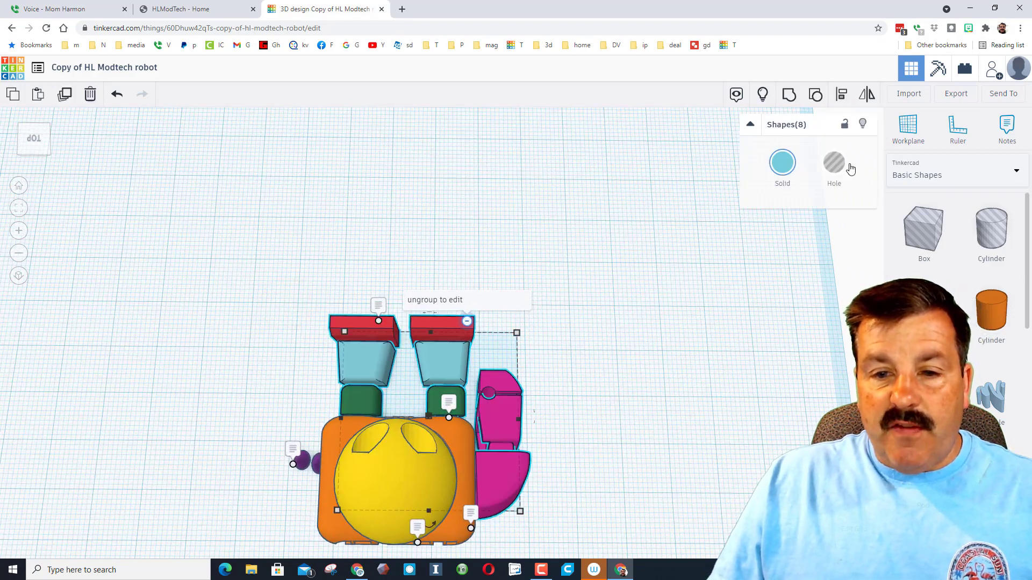
pyautogui.click(857, 125)
# Step: Hide the two pairs of purple cones beside the body and the yellow head
pyautogui.moveTo(760, 396); pyautogui.dragTo(756, 328, button='right')
pyautogui.moveTo(551, 434); pyautogui.dragTo(515, 484, button='right')
pyautogui.moveTo(479, 488); pyautogui.dragTo(478, 488)
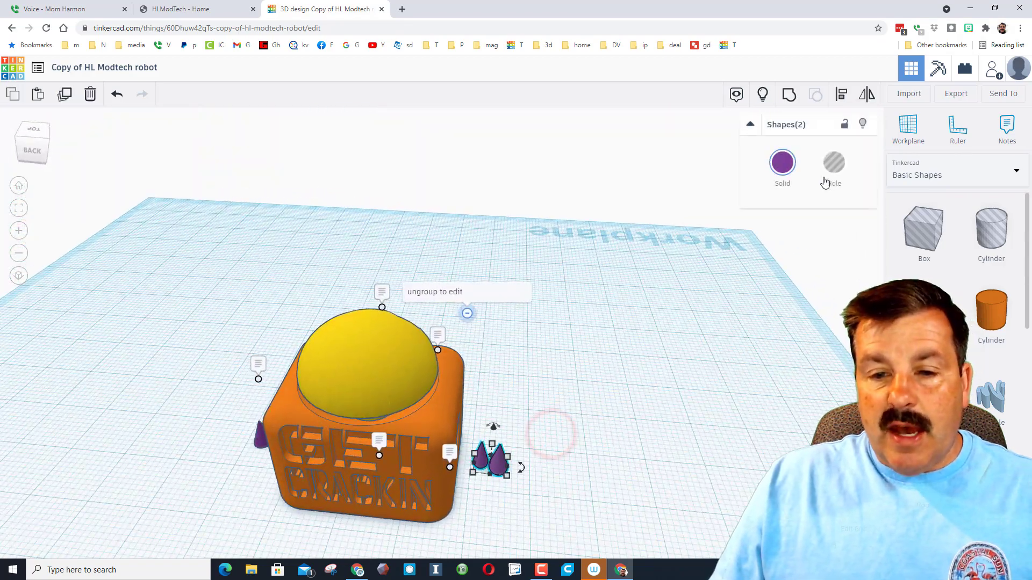
pyautogui.click(861, 124)
pyautogui.moveTo(140, 426); pyautogui.dragTo(285, 458, button='right')
pyautogui.moveTo(349, 477); pyautogui.dragTo(351, 479)
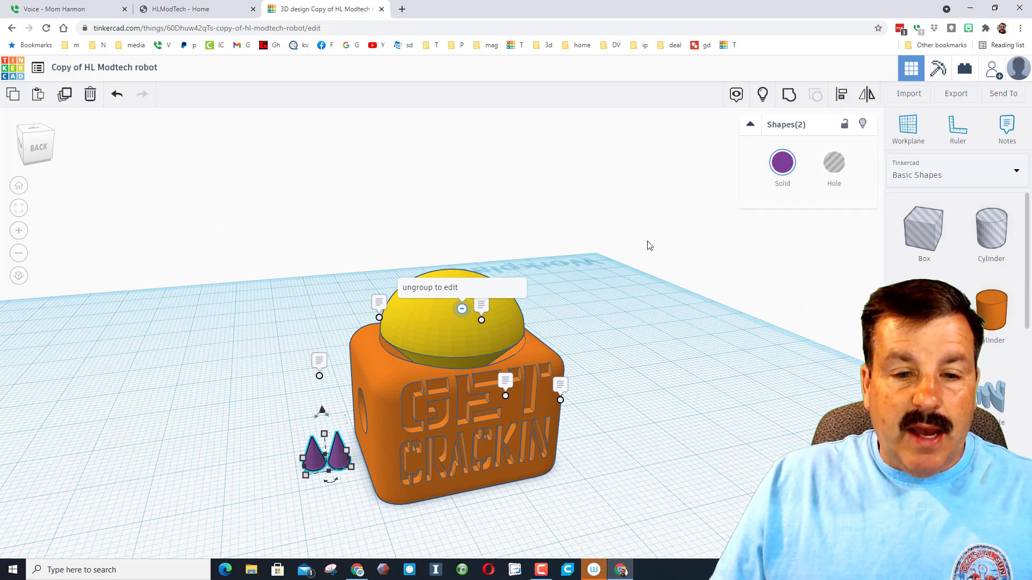
pyautogui.click(862, 123)
pyautogui.click(446, 331)
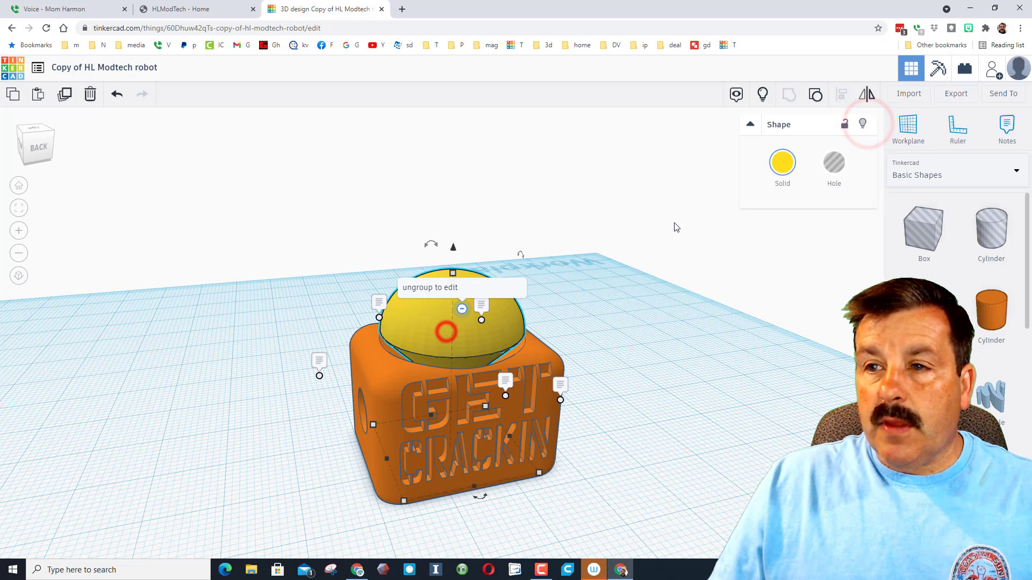
pyautogui.click(861, 124)
# Step: Check the locked joint bars on the underside of the orange body, and ungroup the body
pyautogui.moveTo(698, 290); pyautogui.dragTo(484, 320, button='right')
pyautogui.click(504, 236)
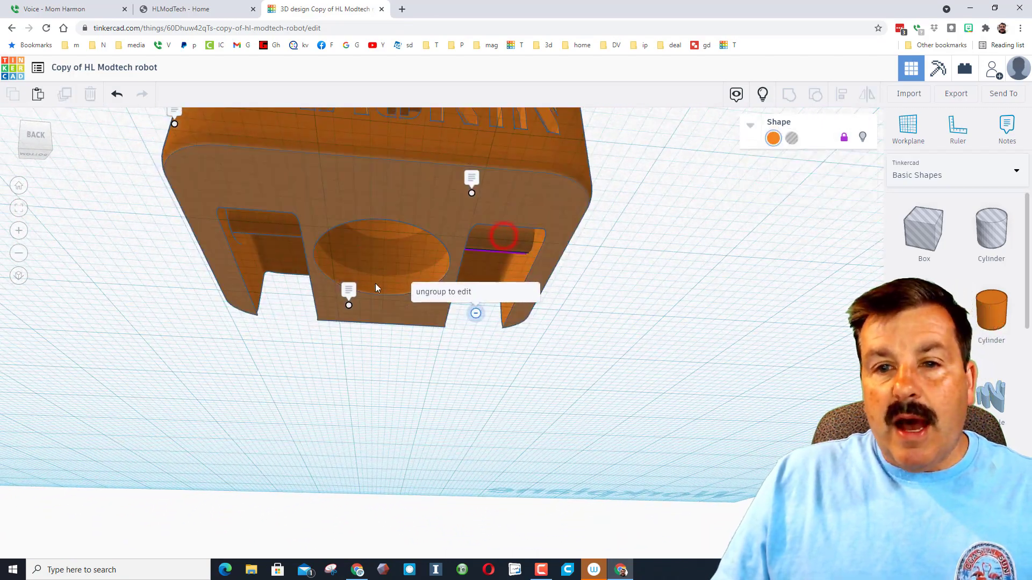
pyautogui.click(265, 220)
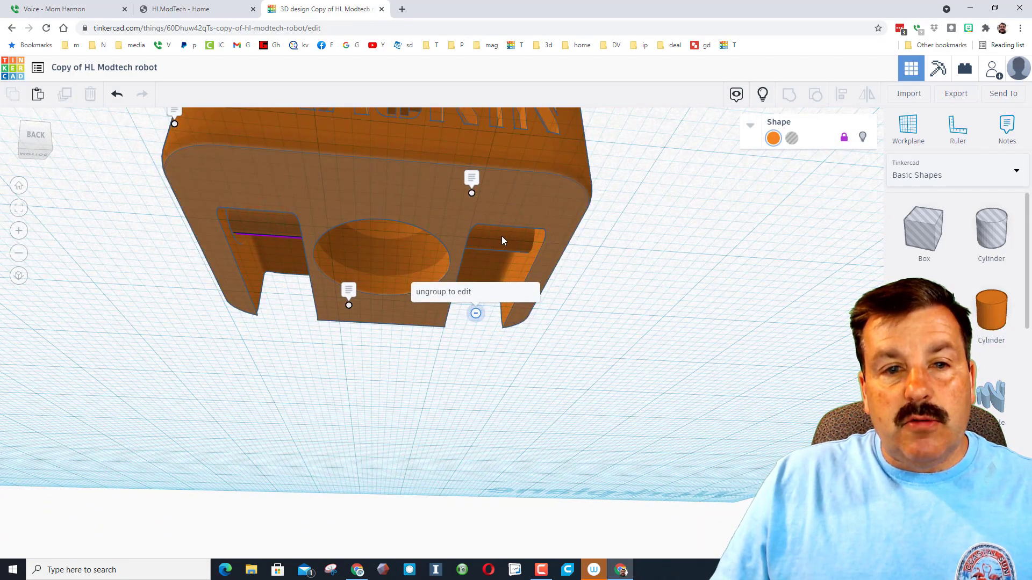
pyautogui.moveTo(540, 253); pyautogui.dragTo(471, 342, button='right')
pyautogui.moveTo(312, 415); pyautogui.dragTo(266, 325, button='right')
pyautogui.click(312, 335)
pyautogui.moveTo(366, 394); pyautogui.dragTo(605, 232, button='right')
pyautogui.click(815, 94)
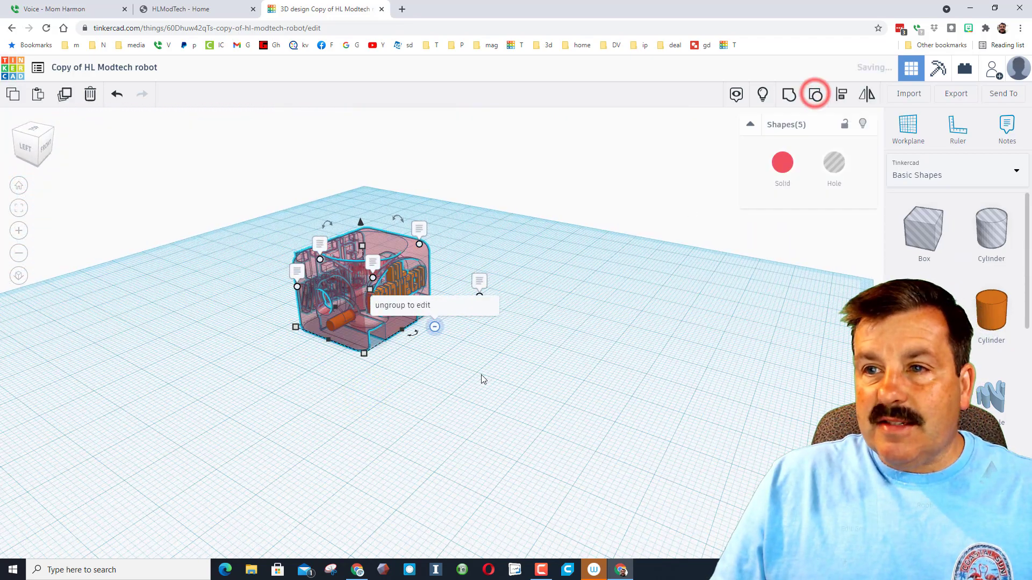
# Step: Inspect the separate text shapes on the front and back of the ungrouped body
pyautogui.click(465, 382)
pyautogui.click(395, 275)
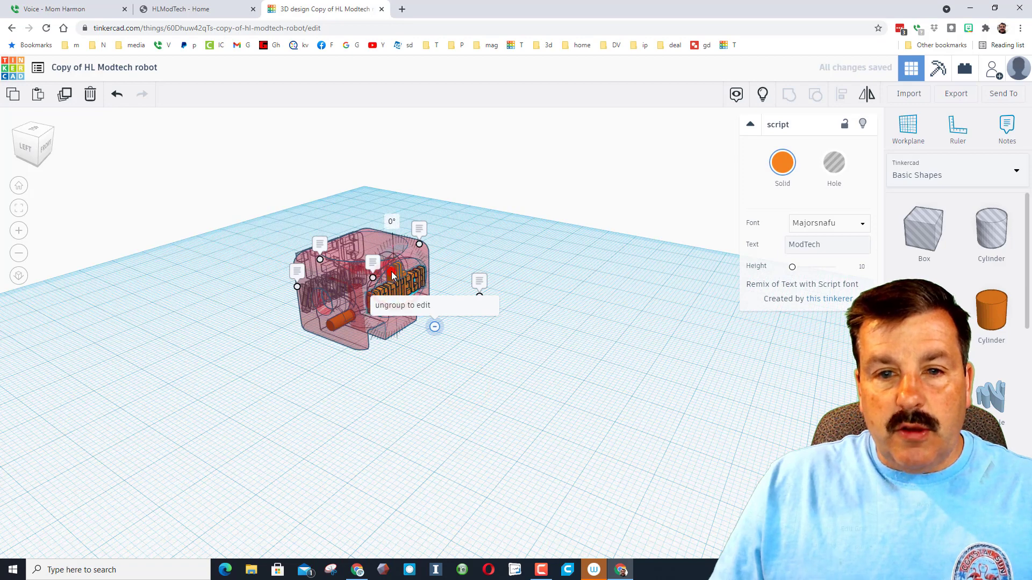
pyautogui.click(434, 370)
pyautogui.scroll(2, 378, 262)
pyautogui.click(379, 262)
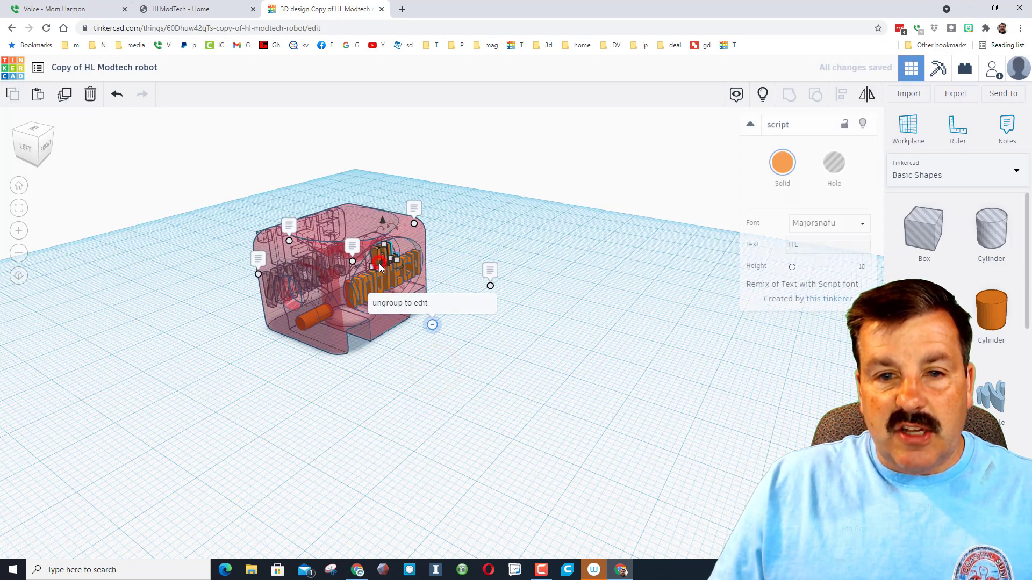
pyautogui.click(399, 386)
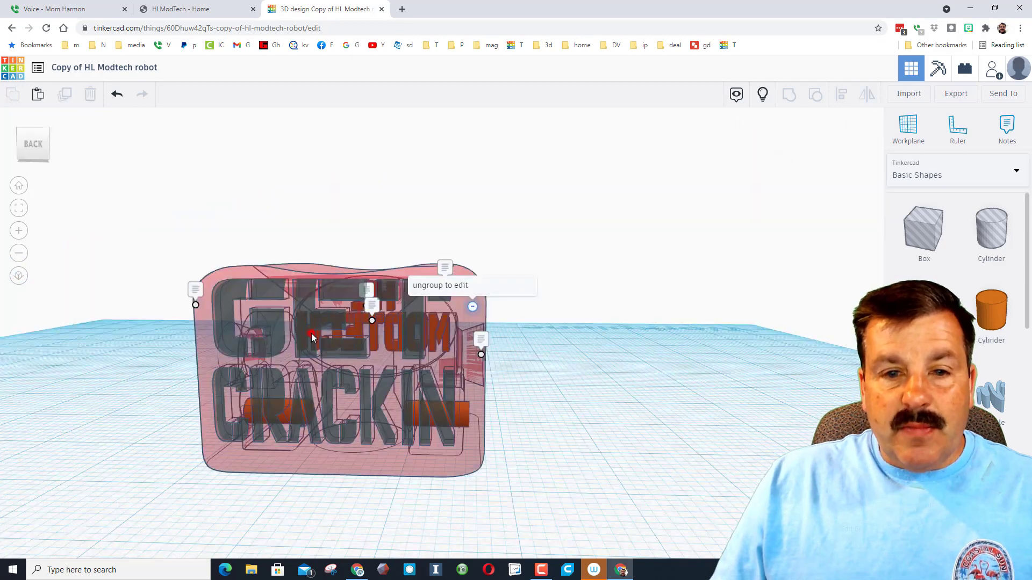
pyautogui.click(311, 334)
# Step: Change the "CRACKIN" hole text on the back of the body to "Epic"
pyautogui.click(375, 404)
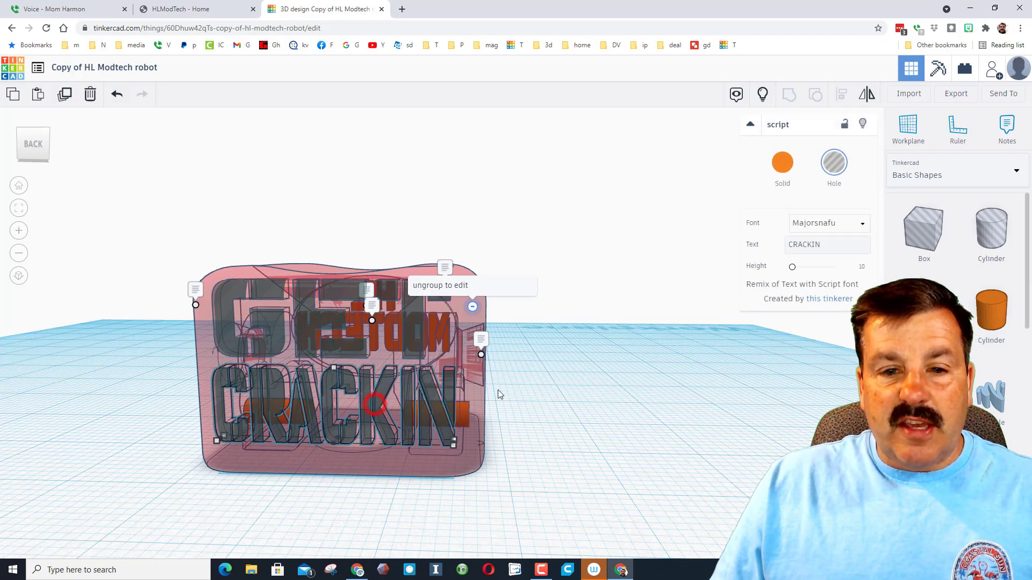
pyautogui.moveTo(498, 392); pyautogui.dragTo(598, 409, button='right')
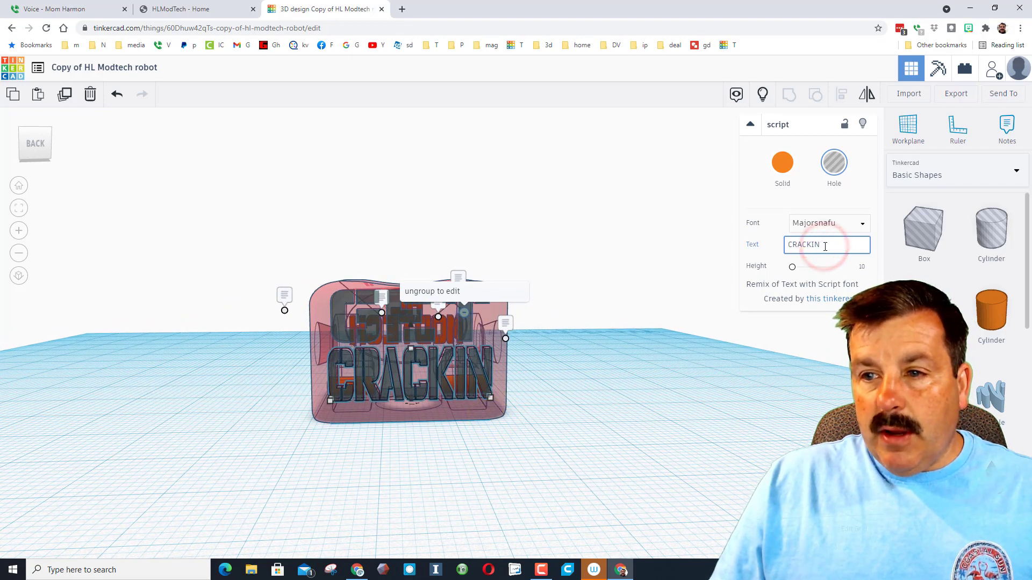
pyautogui.press('BackSpace')
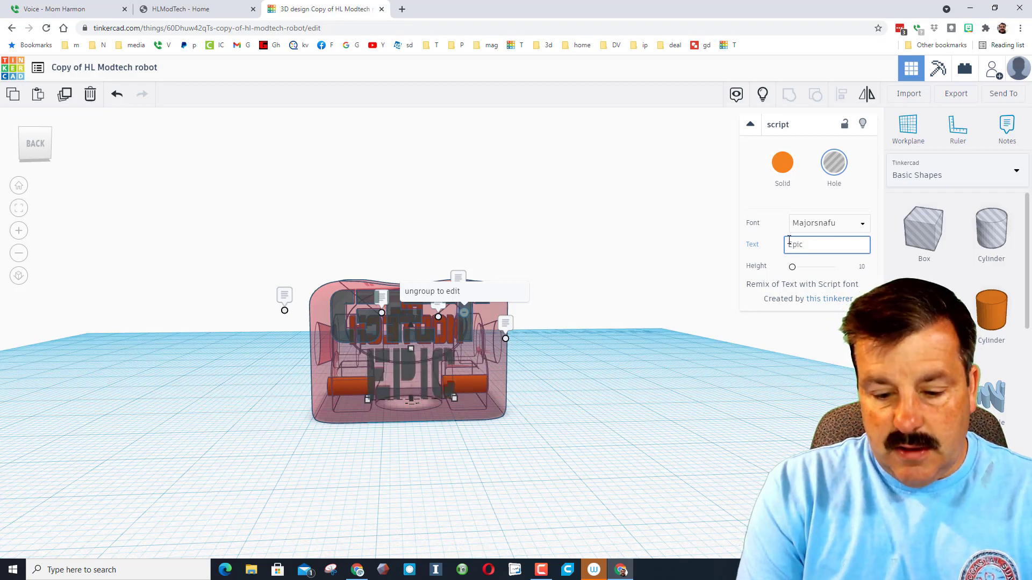
# Step: Center the "Epic" hole text across the width of the body with Align
pyautogui.moveTo(660, 364); pyautogui.dragTo(566, 378, button='right')
pyautogui.scroll(2, 569, 374)
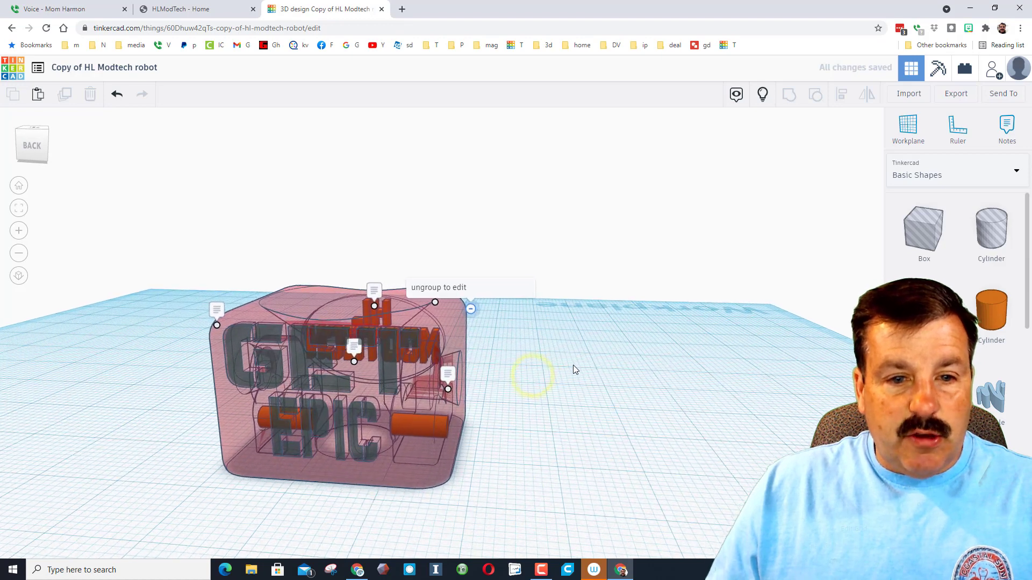
pyautogui.click(337, 442)
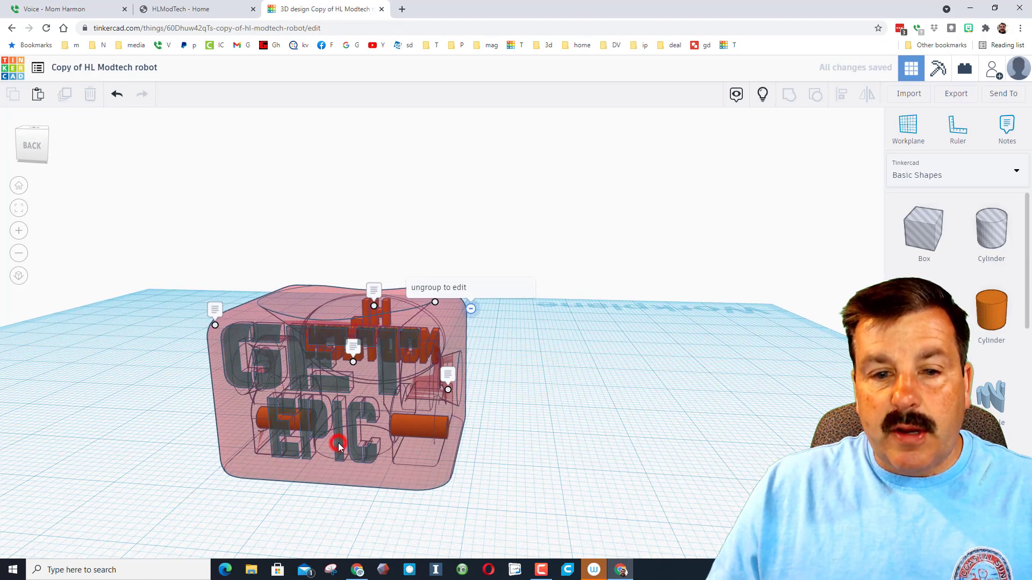
pyautogui.keyDown('shift'); pyautogui.click(420, 482); pyautogui.keyUp('shift')
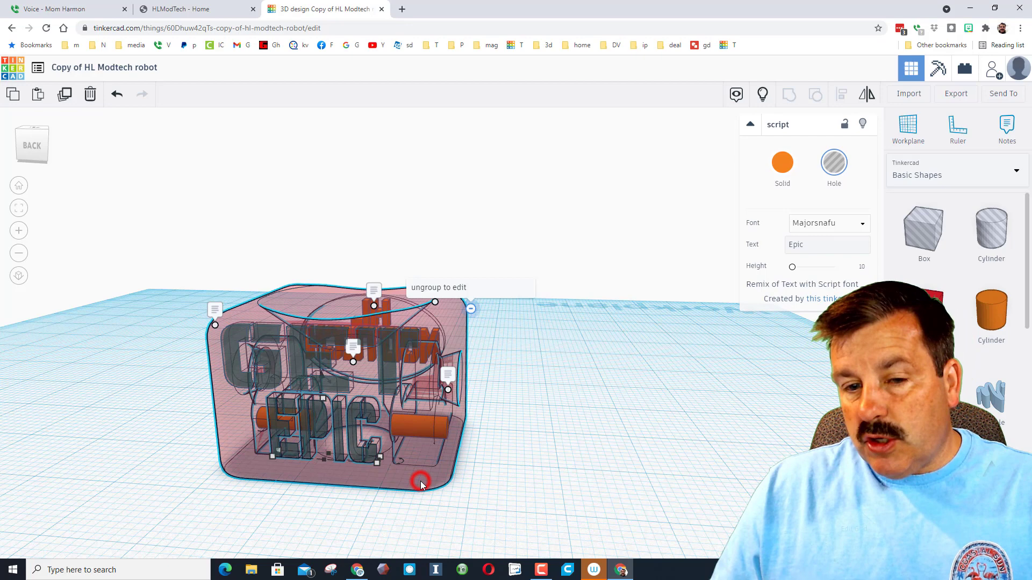
pyautogui.click(842, 97)
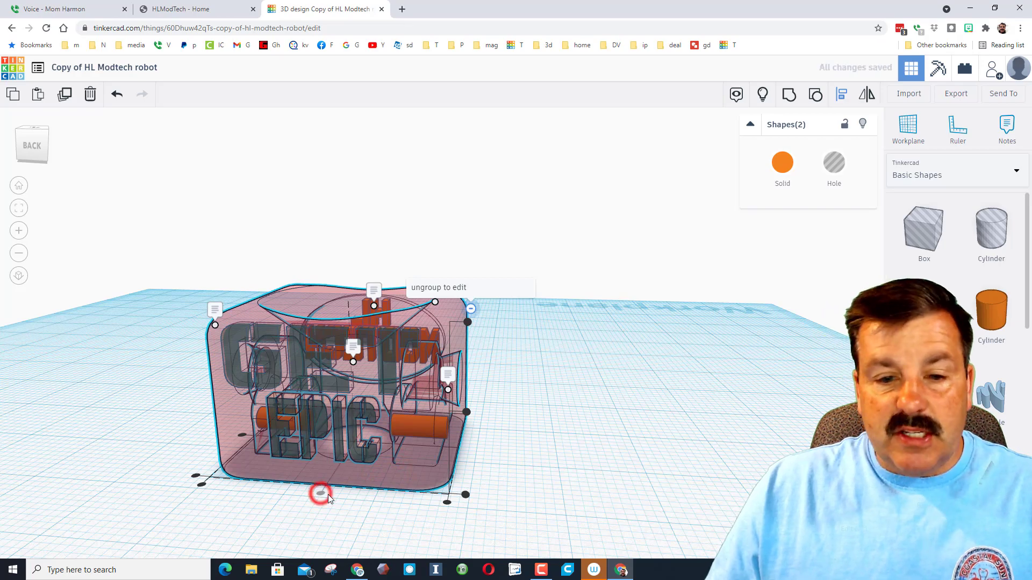
# Step: Change the "HL" text on the front of the body to "Doodle"
pyautogui.click(544, 479)
pyautogui.moveTo(606, 451); pyautogui.dragTo(365, 419, button='right')
pyautogui.moveTo(523, 413); pyautogui.dragTo(462, 387, button='right')
pyautogui.moveTo(603, 379); pyautogui.dragTo(499, 428, button='right')
pyautogui.scroll(2, 499, 387)
pyautogui.click(483, 212)
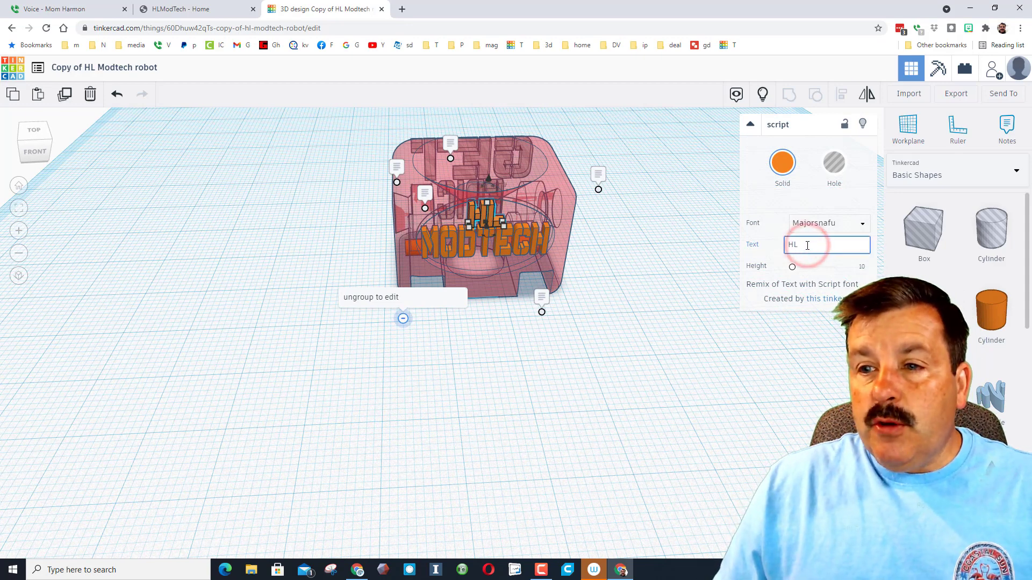
pyautogui.press('BackSpace')
pyautogui.press('BackSpace')
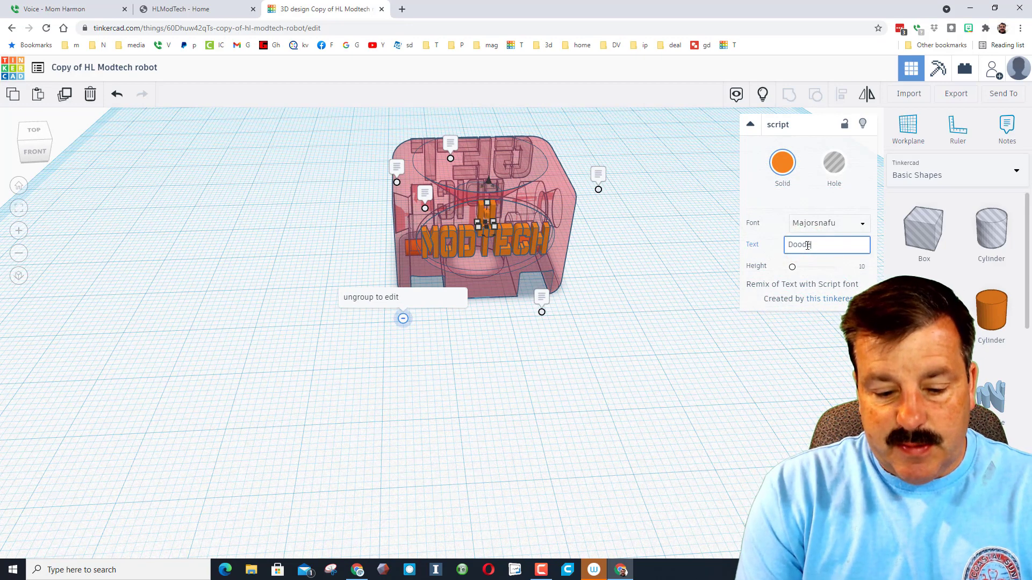
pyautogui.write('Doodle')
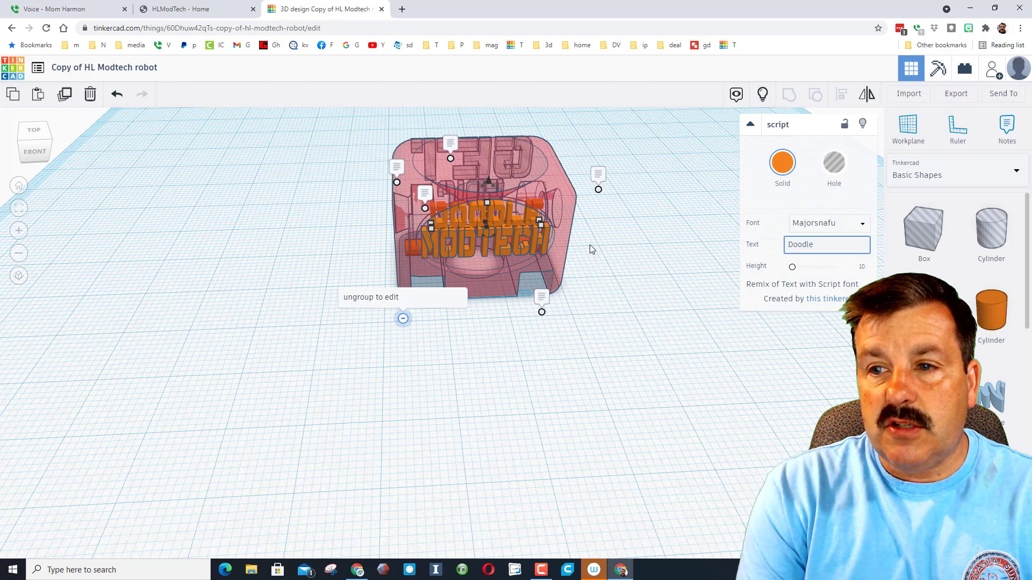
# Step: Change the "MODTECH" text on the front of the body to "Jams" and lower it to leave space beneath "Doodle"
pyautogui.click(468, 253)
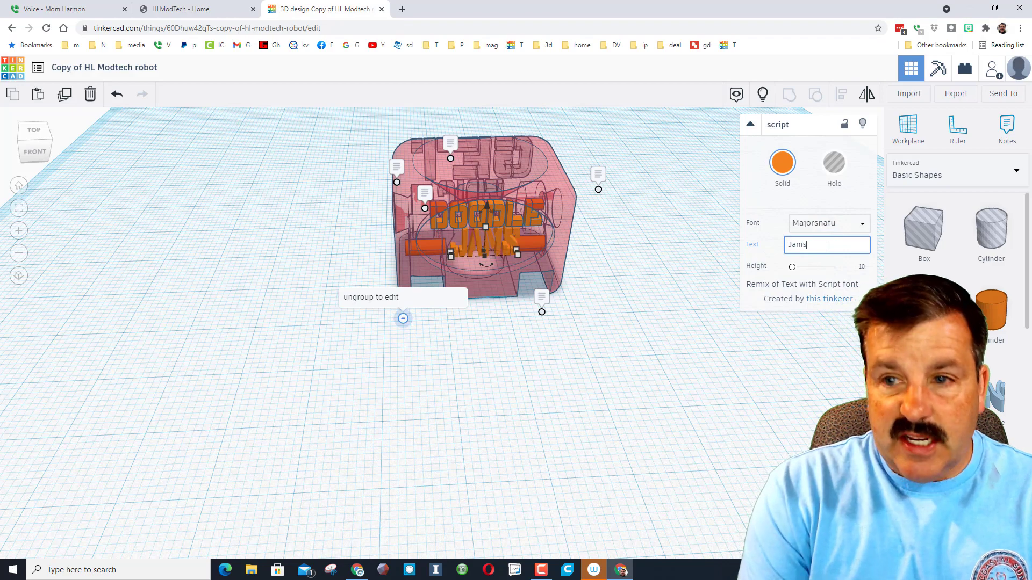
pyautogui.moveTo(591, 314); pyautogui.dragTo(486, 289, button='right')
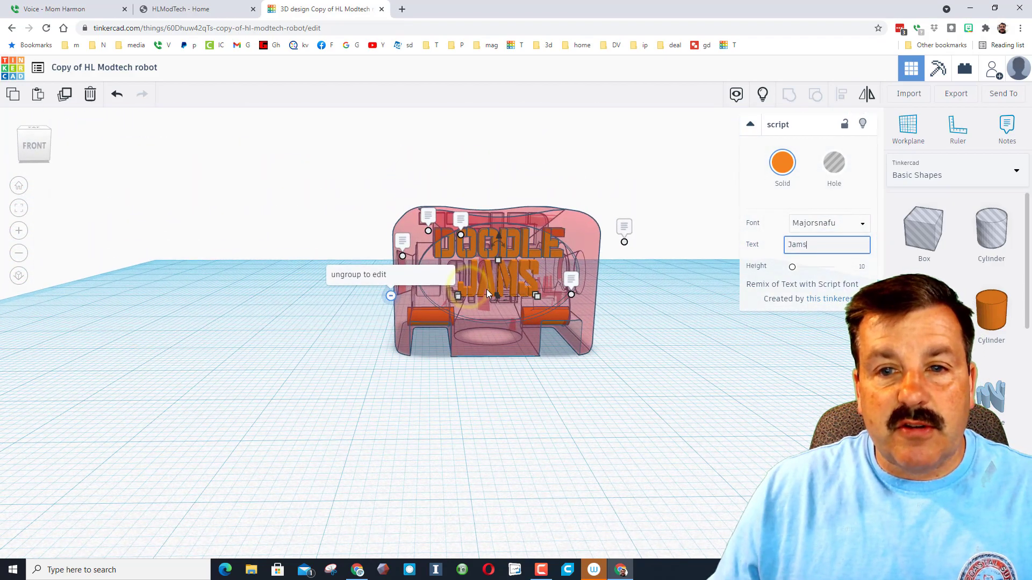
pyautogui.click(490, 289)
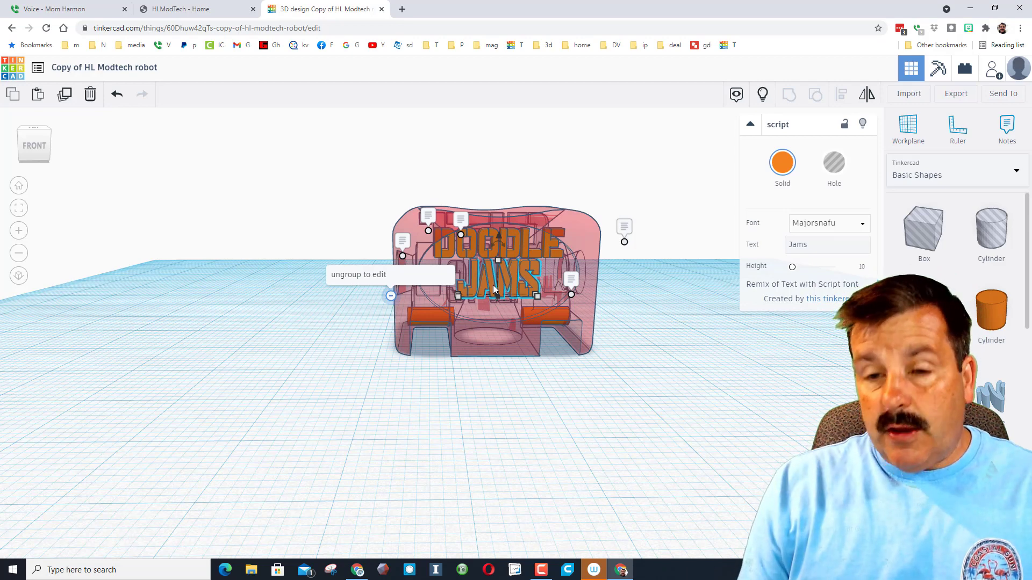
pyautogui.hotkey('ctrl', 'Down')
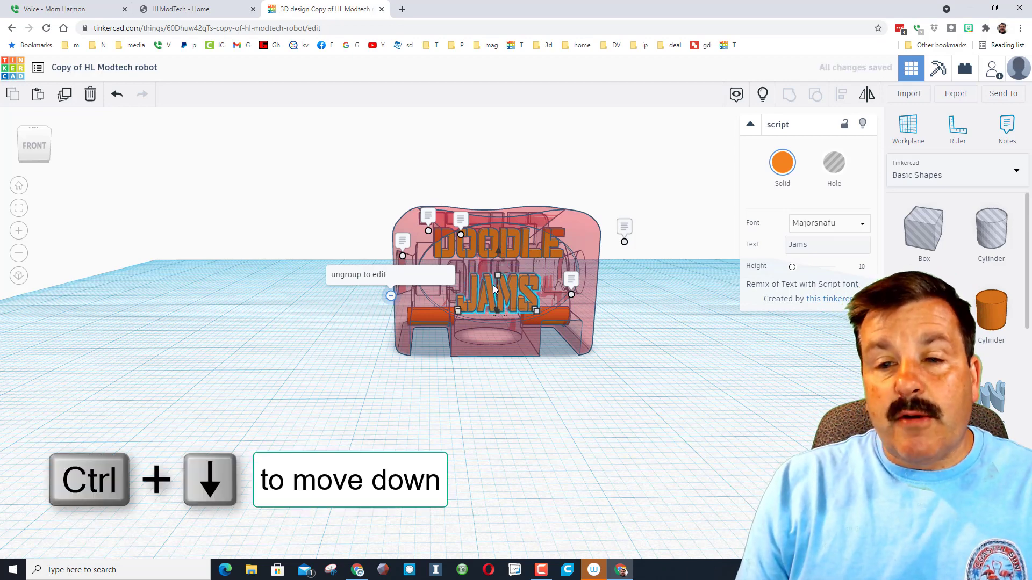
pyautogui.hotkey('ctrl', 'Down')
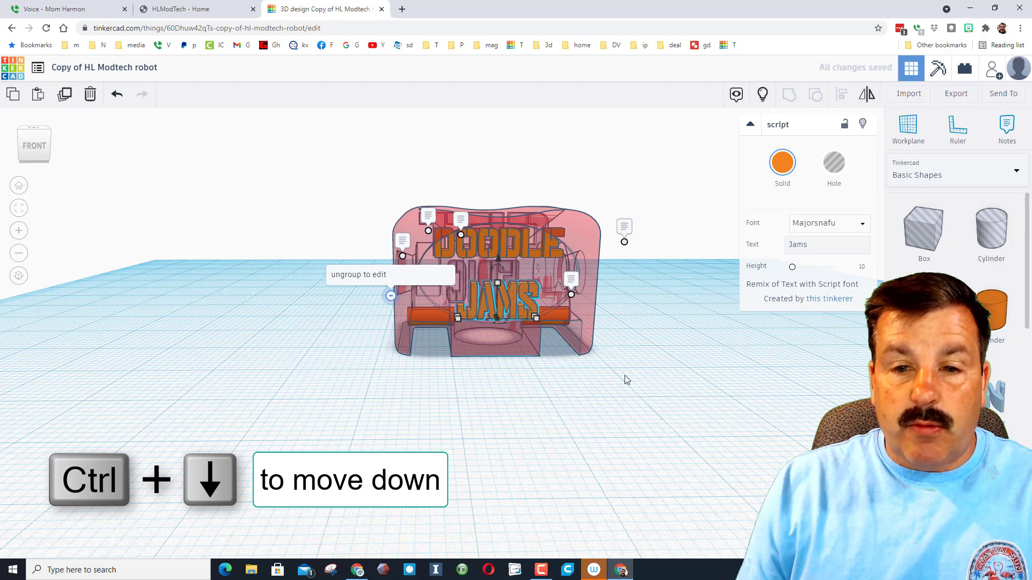
# Step: Set the snap grid to 0.1 mm and lower the "Doodle" text slightly toward "Jams"
pyautogui.click(859, 548)
pyautogui.click(859, 454)
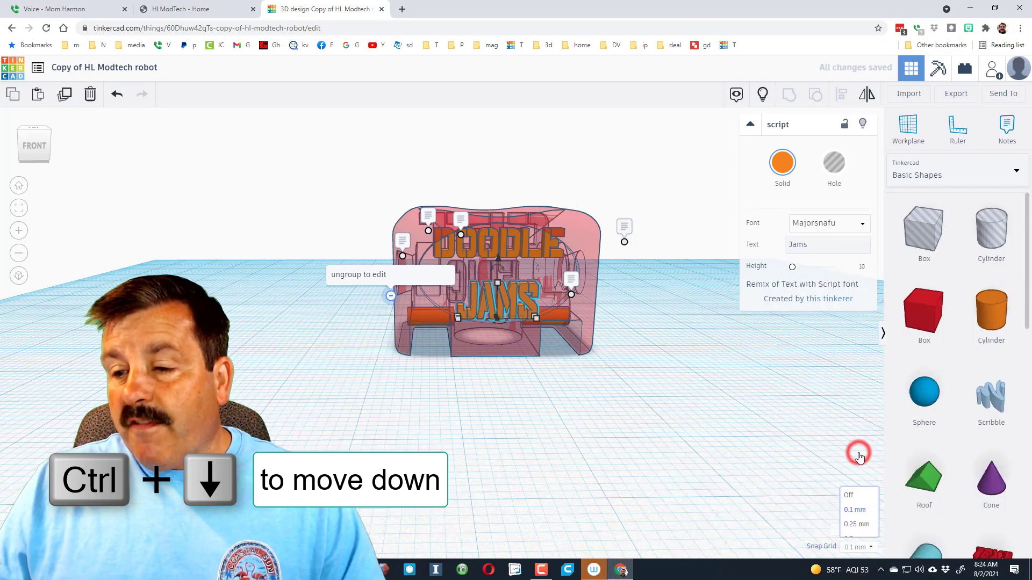
pyautogui.click(503, 250)
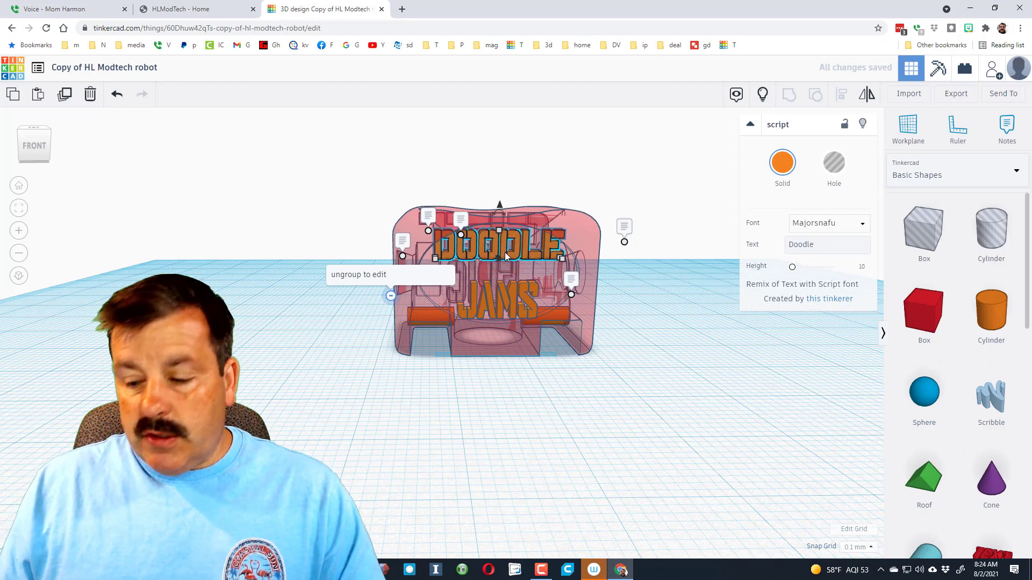
pyautogui.hotkey('ctrl', 'Down')
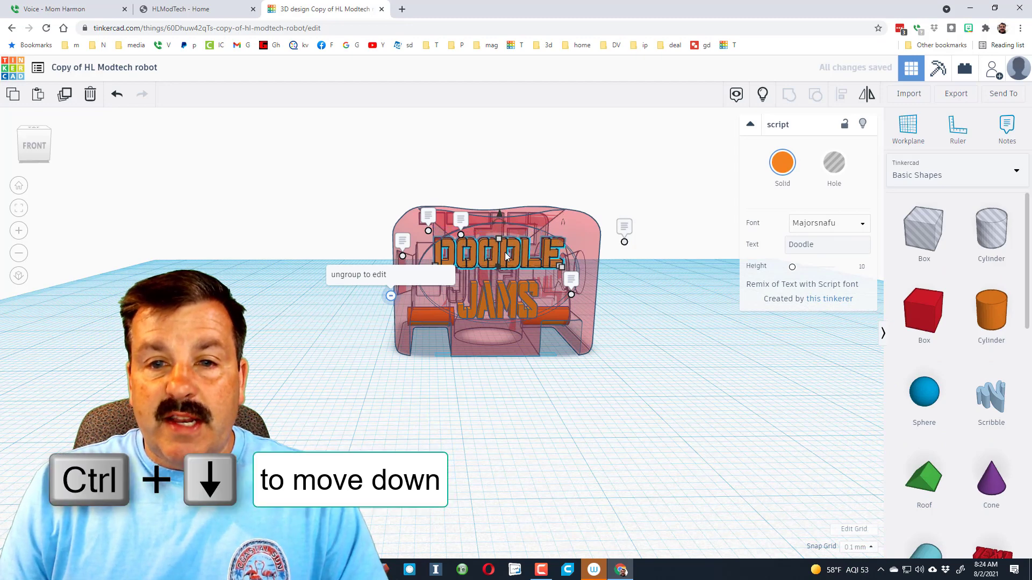
pyautogui.hotkey('ctrl', 'Down')
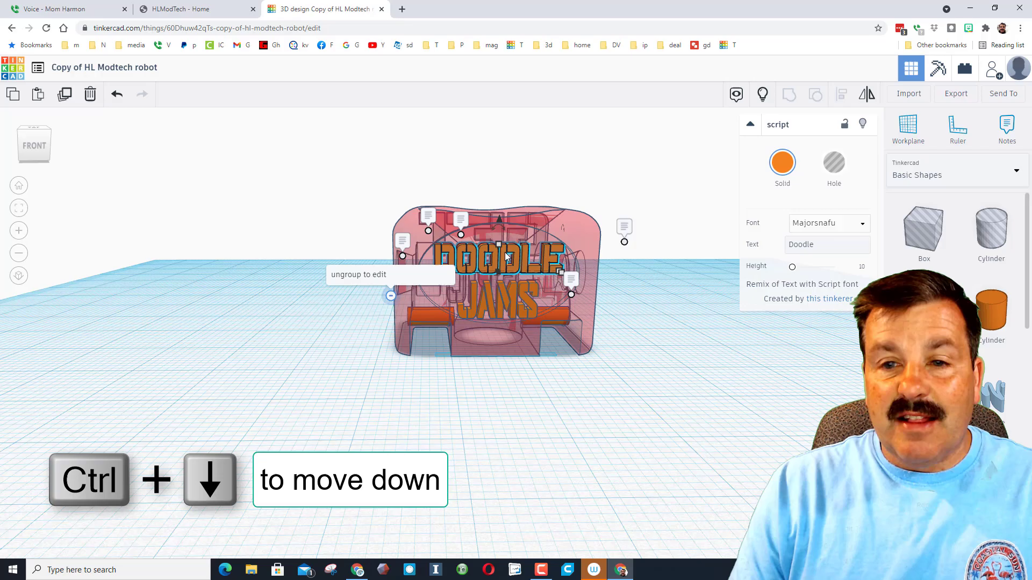
# Step: Change the "GET" hole text on the back of the body to "Royalty"
pyautogui.click(617, 417)
pyautogui.moveTo(681, 394)
pyautogui.mouseDown(button='right')
pyautogui.moveTo(440, 407)
pyautogui.moveTo(571, 446)
pyautogui.moveTo(399, 439)
pyautogui.mouseUp(button='right')
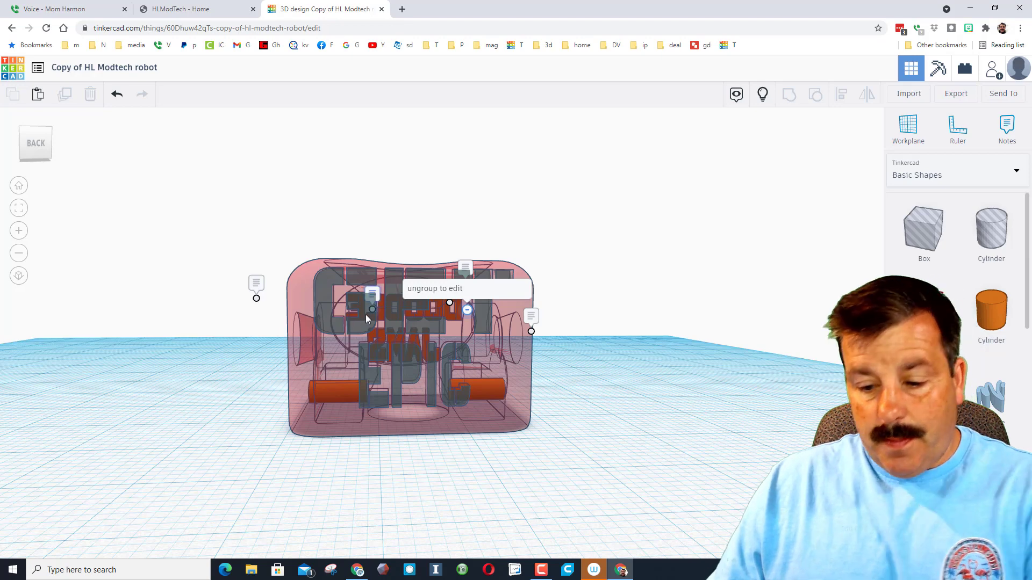
pyautogui.click(362, 330)
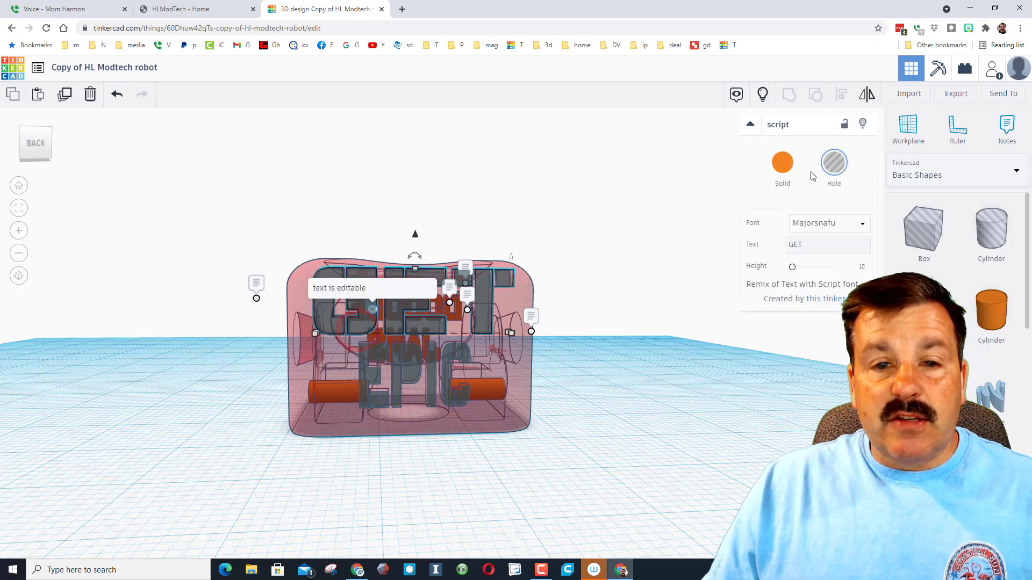
pyautogui.press('BackSpace')
pyautogui.press('BackSpace')
pyautogui.press('BackSpace')
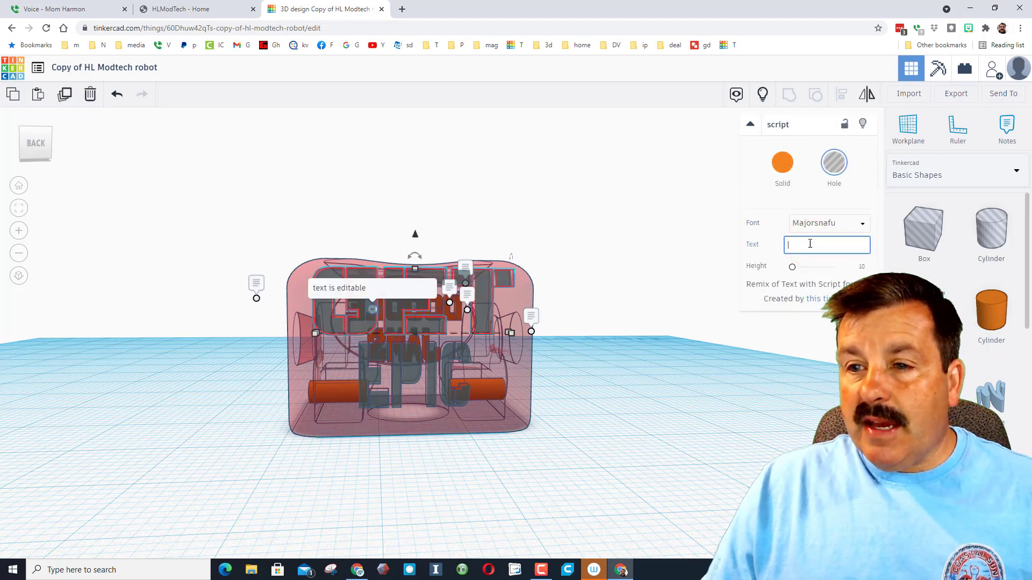
pyautogui.write('Royalty')
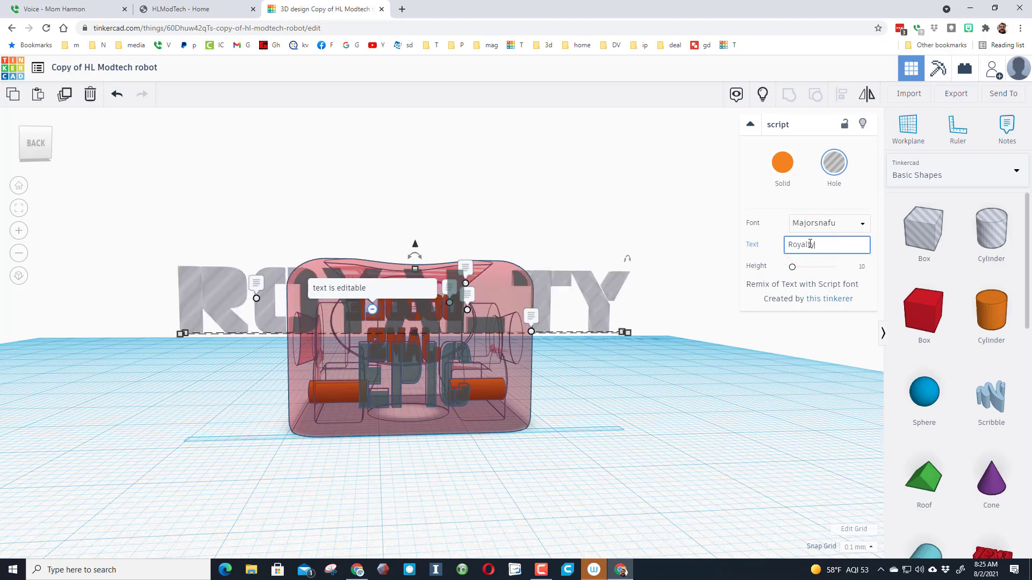
# Step: Change the "Epic" hole text to "Free" and narrow the "Royalty" hole text to about 25.3 mm wide to fit the body
pyautogui.click(447, 385)
pyautogui.doubleClick(820, 252)
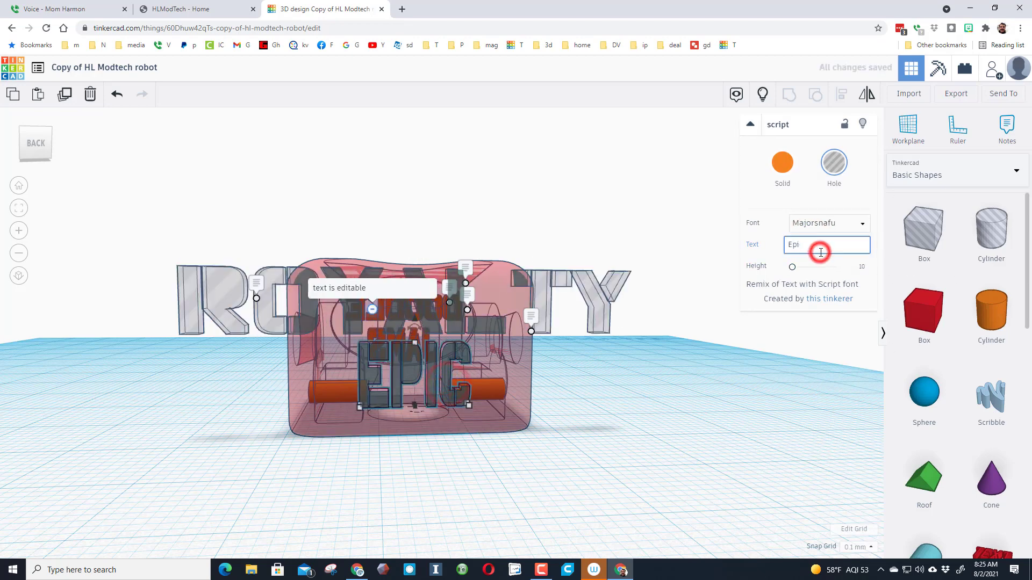
pyautogui.write('Fre')
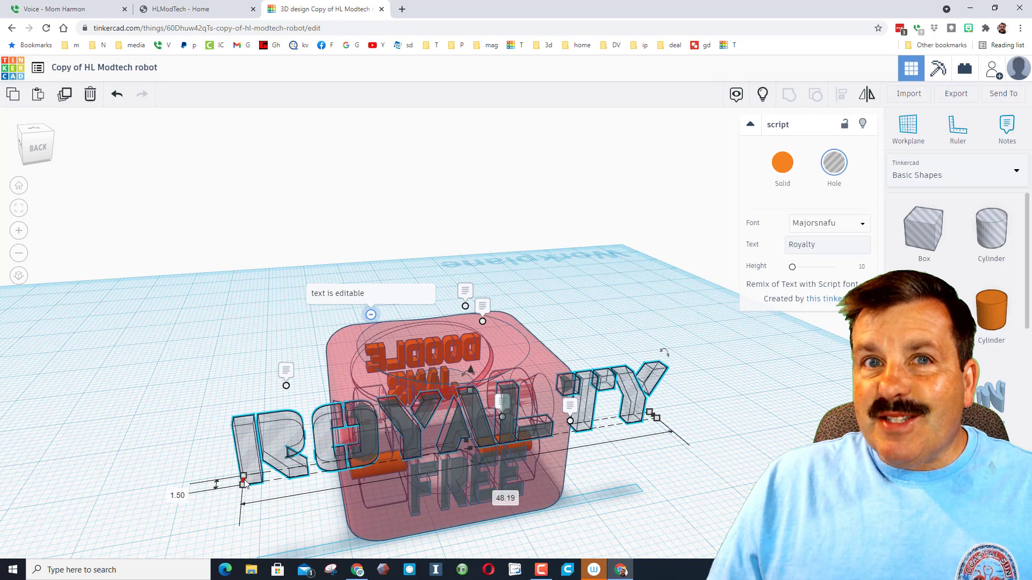
pyautogui.moveTo(245, 484); pyautogui.dragTo(351, 461)
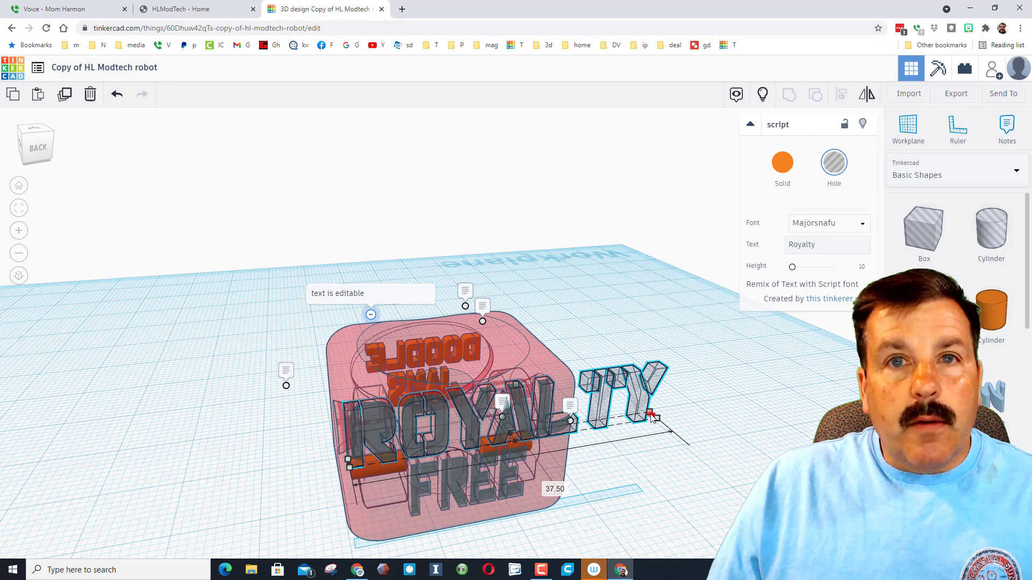
pyautogui.moveTo(652, 417); pyautogui.dragTo(561, 430)
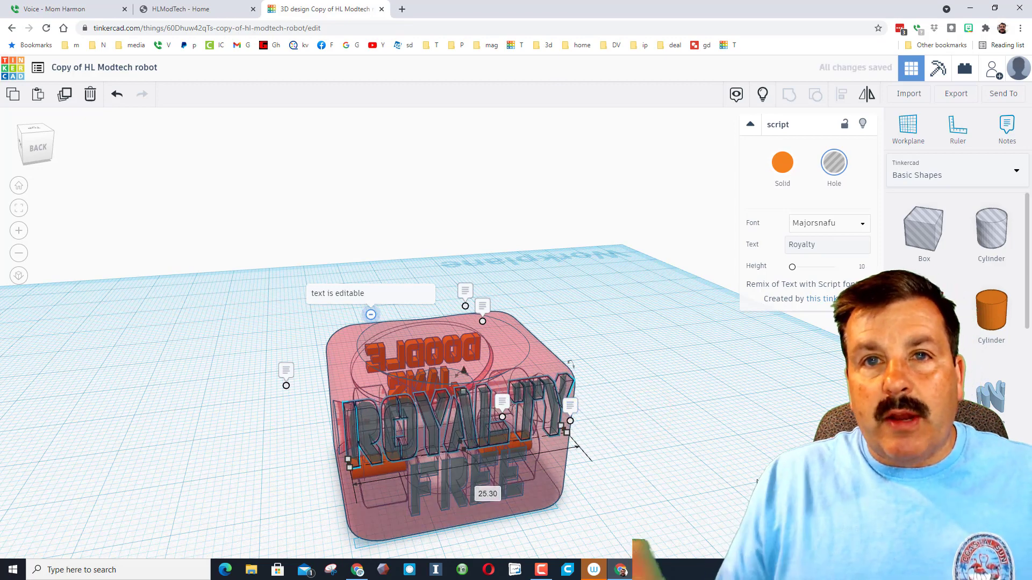
# Step: Select all unlocked body shapes and text, and group them back into one orange body
pyautogui.moveTo(729, 481); pyautogui.dragTo(246, 450, button='right')
pyautogui.moveTo(210, 383); pyautogui.dragTo(208, 500, button='right')
pyautogui.scroll(2, 238, 363)
pyautogui.moveTo(216, 523); pyautogui.dragTo(231, 524)
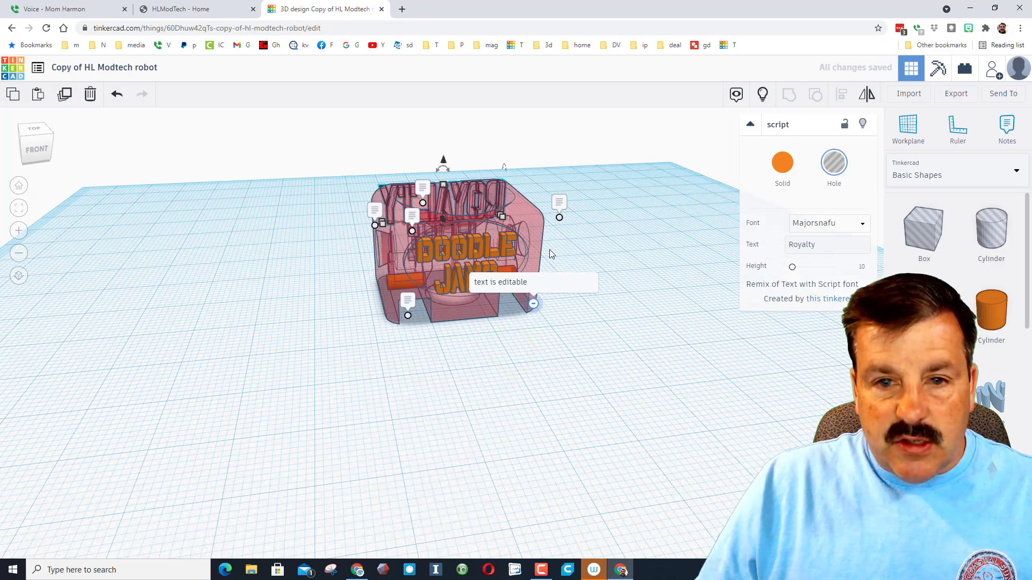
pyautogui.moveTo(327, 473); pyautogui.dragTo(334, 140, button='right')
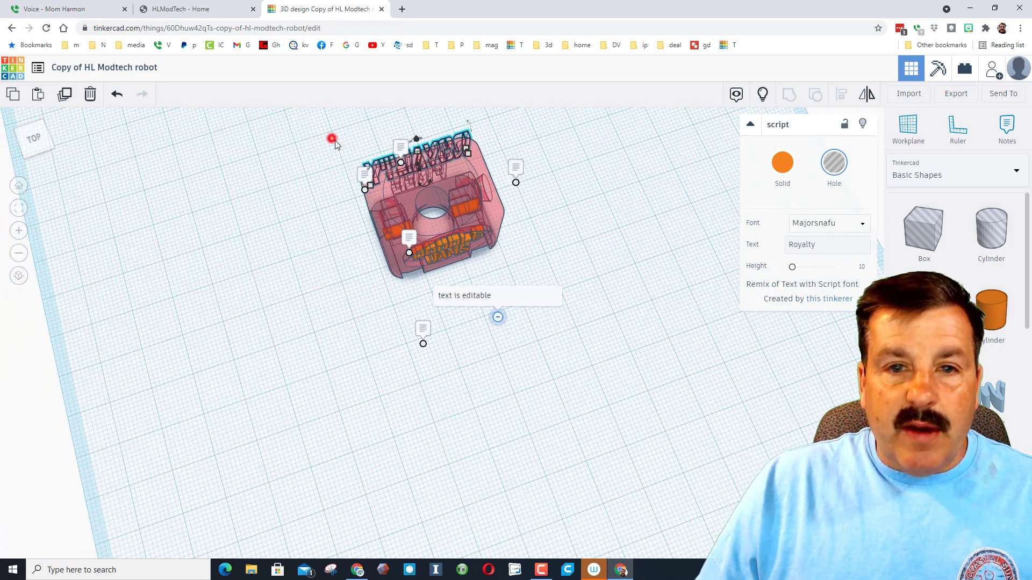
pyautogui.moveTo(533, 260); pyautogui.dragTo(547, 273)
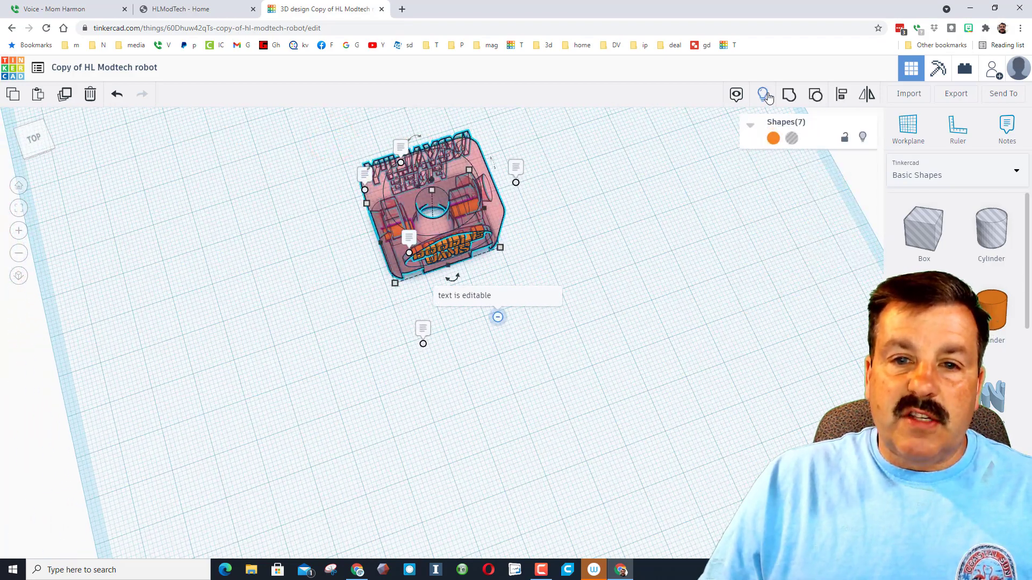
pyautogui.hotkey('ctrl', 'g')
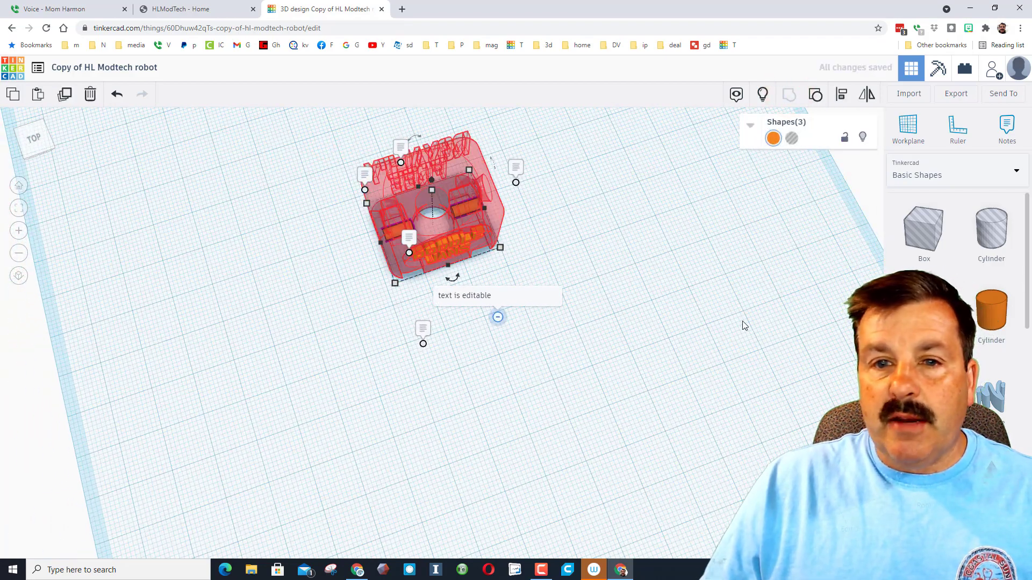
pyautogui.moveTo(770, 335); pyautogui.dragTo(608, 245, button='right')
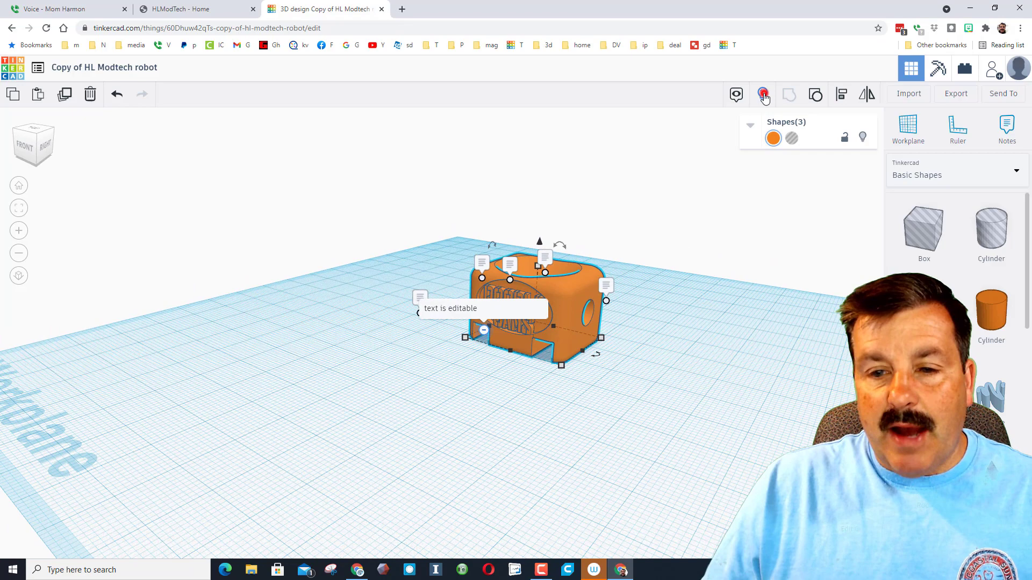
# Step: Show all hidden robot parts and select the red foot with the "Hi" text
pyautogui.click(763, 95)
pyautogui.moveTo(408, 392); pyautogui.dragTo(445, 362, button='right')
pyautogui.scroll(2, 553, 355)
pyautogui.click(445, 362)
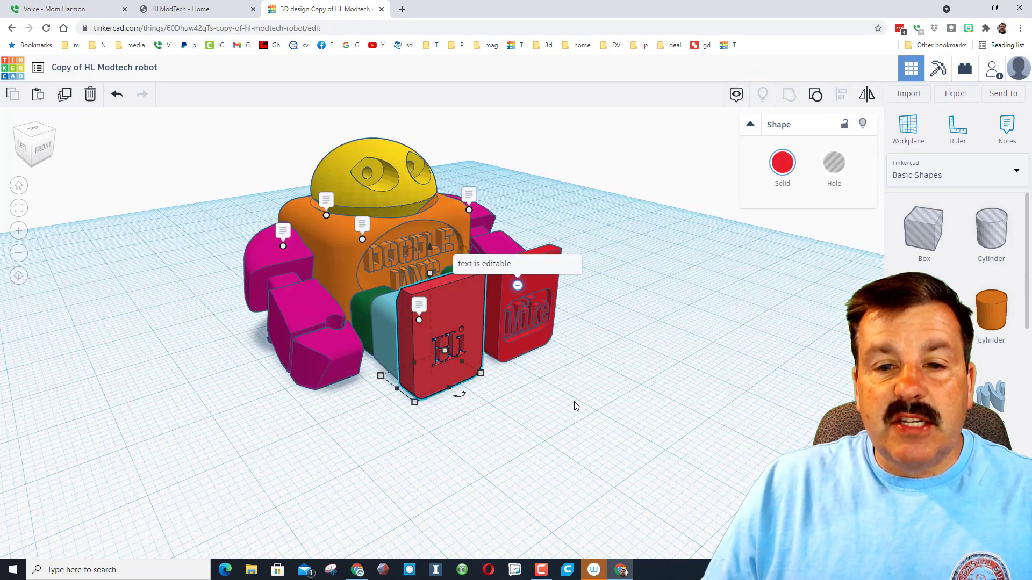
# Step: Change the raised name text on the other red foot to "Tube"
pyautogui.click(536, 322)
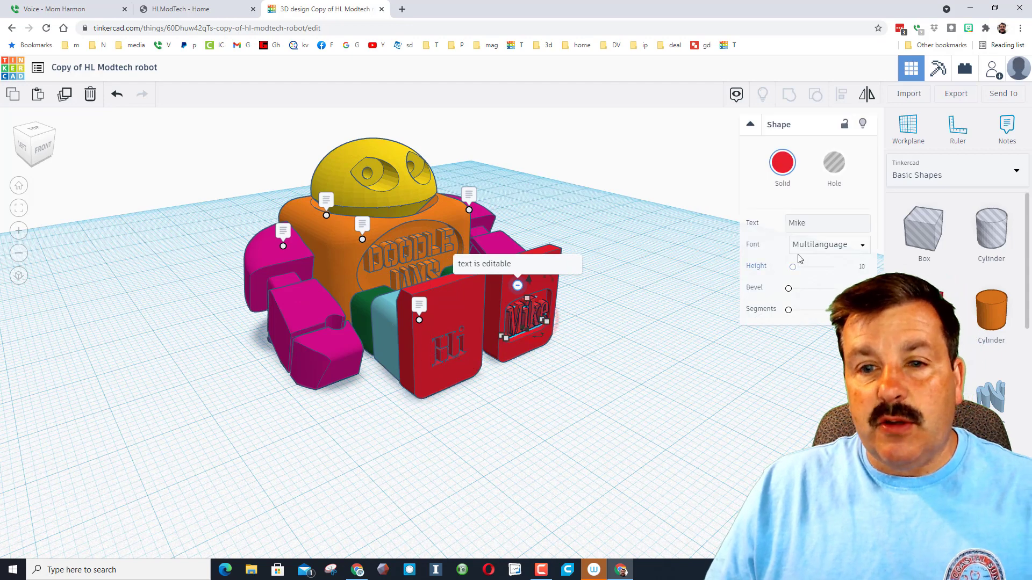
pyautogui.click(822, 224)
pyautogui.press('BackSpace')
pyautogui.press('BackSpace')
pyautogui.press('BackSpace')
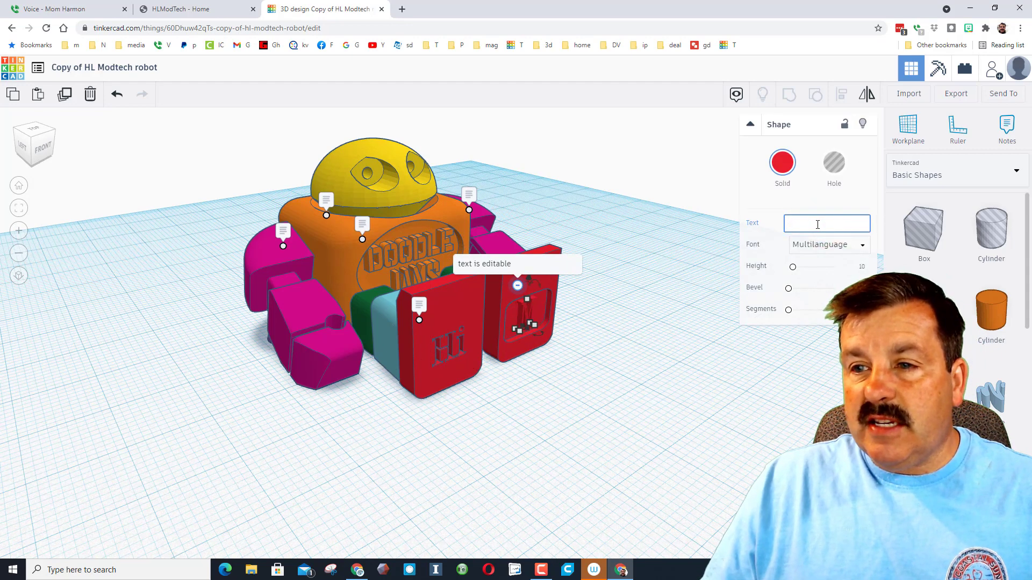
pyautogui.write('Tube')
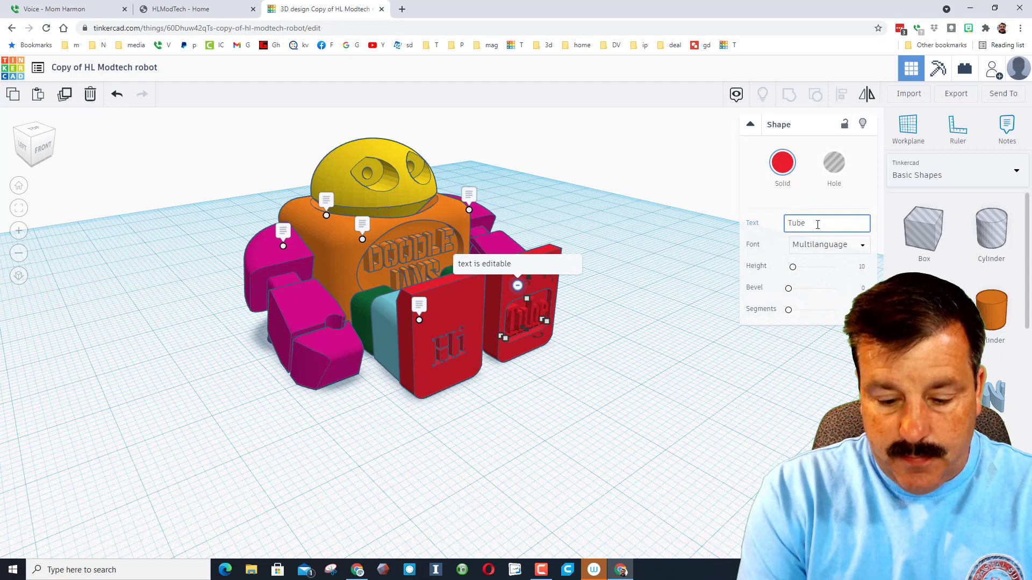
pyautogui.click(550, 405)
# Step: Ungroup the red "Hi" foot through two levels to separate its hole text
pyautogui.click(449, 370)
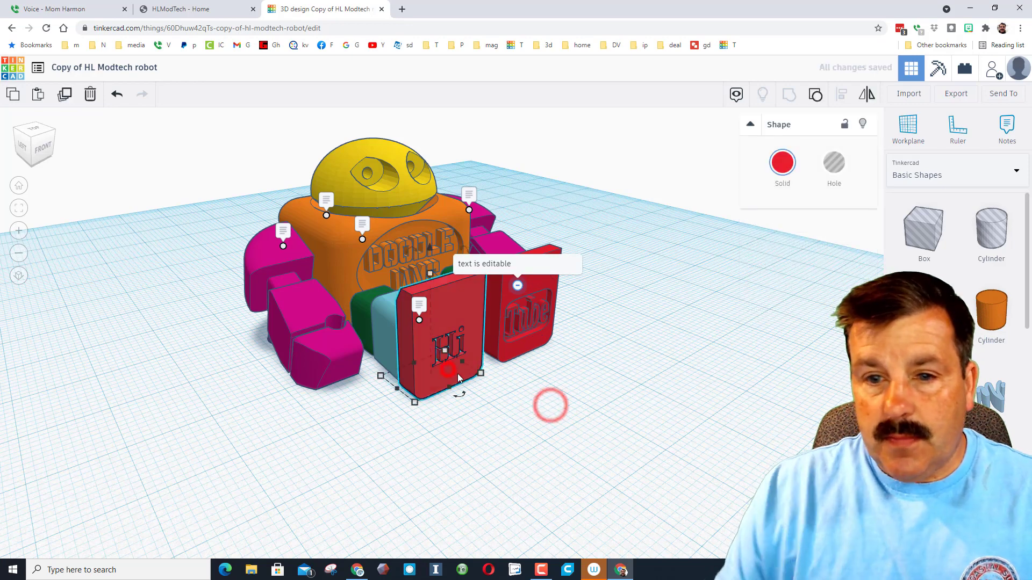
pyautogui.click(813, 101)
pyautogui.click(489, 414)
pyautogui.click(442, 324)
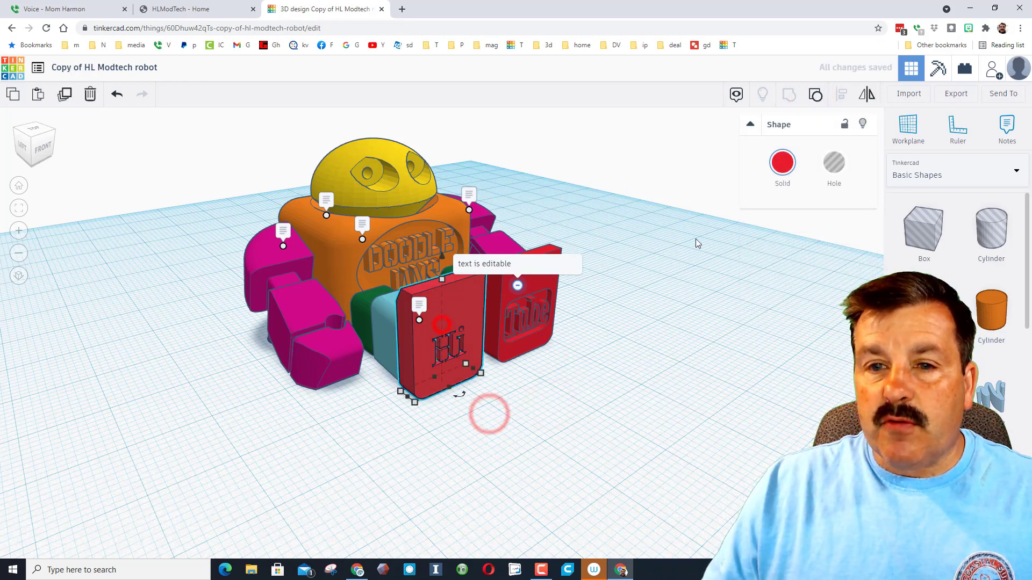
pyautogui.click(816, 95)
pyautogui.click(605, 401)
# Step: Replace the "Hi" hole text on the red foot with new text beginning with "Y"
pyautogui.click(447, 353)
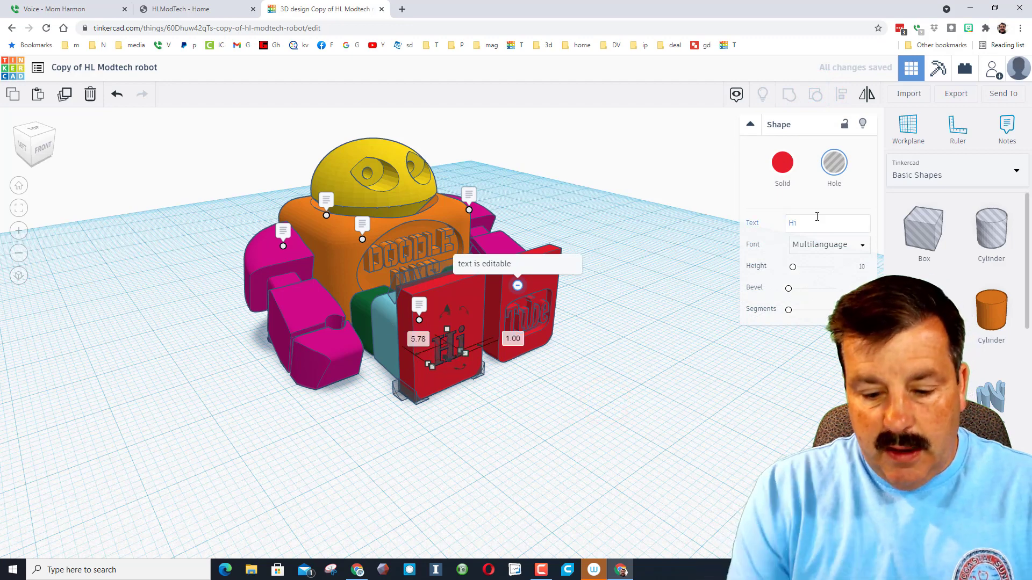
pyautogui.press('BackSpace')
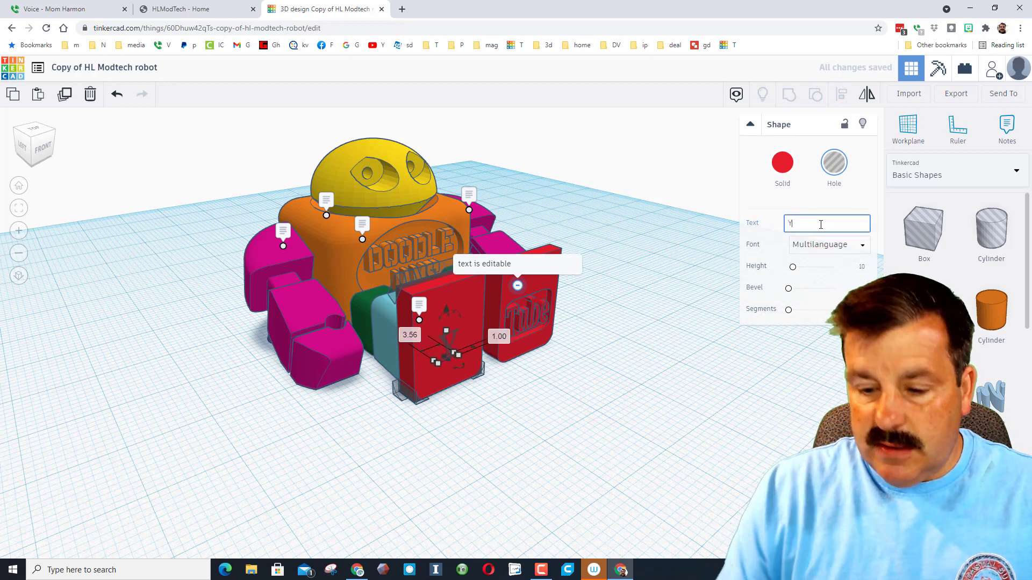
pyautogui.click(477, 474)
# Step: Lock the cylindrical hole inside the joint ring behind the ungrouped foot
pyautogui.moveTo(447, 406); pyautogui.dragTo(613, 478, button='right')
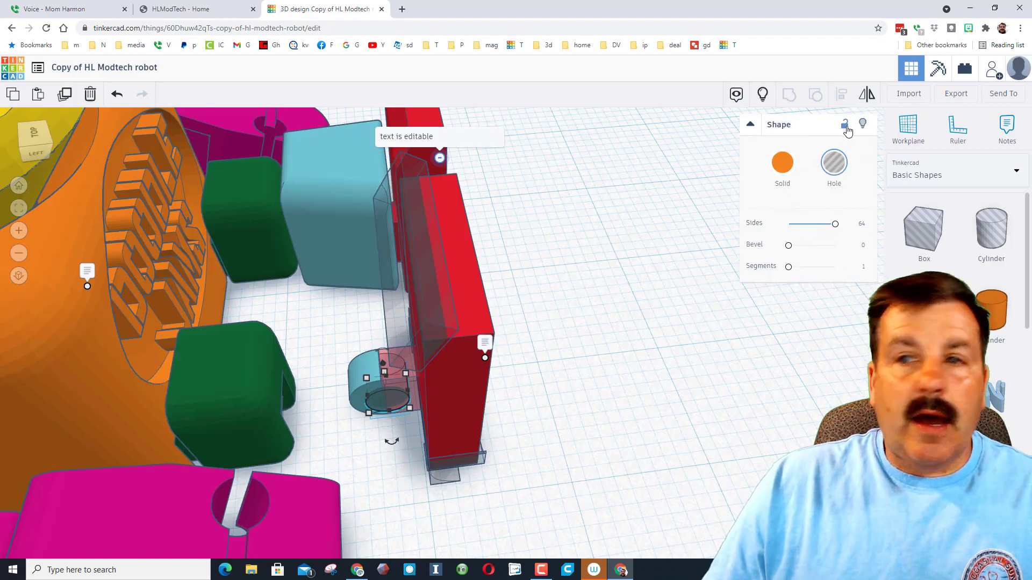
pyautogui.click(845, 126)
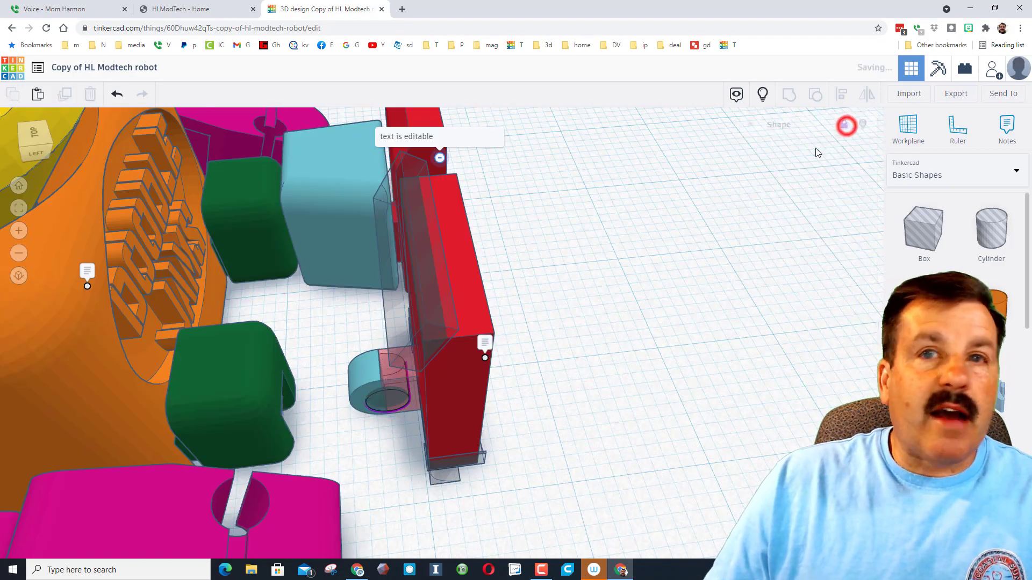
# Step: Group the red foot body with its "You" hole text, excluding the locked joint parts
pyautogui.click(614, 321)
pyautogui.scroll(-3, 592, 293)
pyautogui.moveTo(602, 260); pyautogui.dragTo(498, 326, button='right')
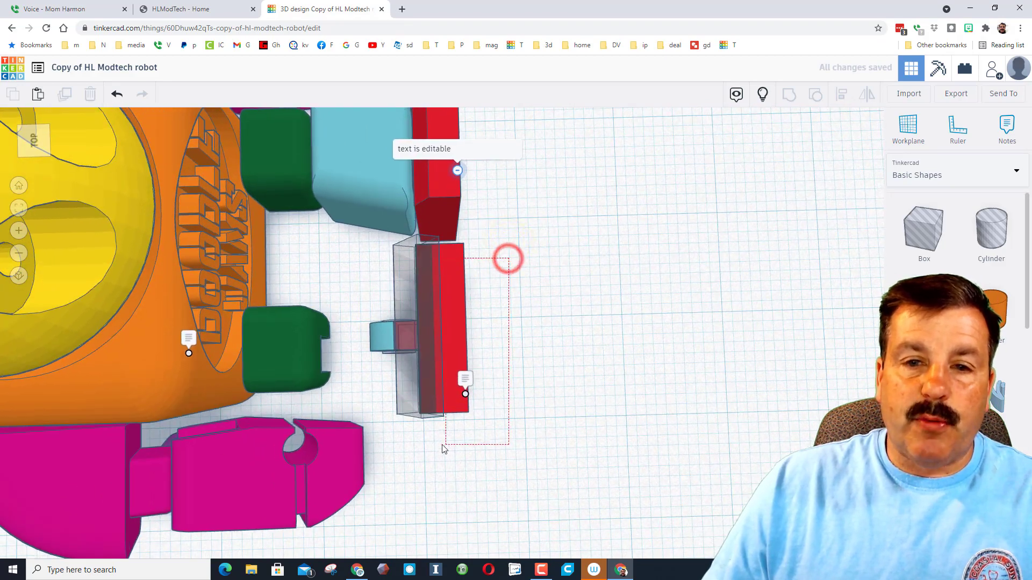
pyautogui.moveTo(444, 449); pyautogui.dragTo(403, 452)
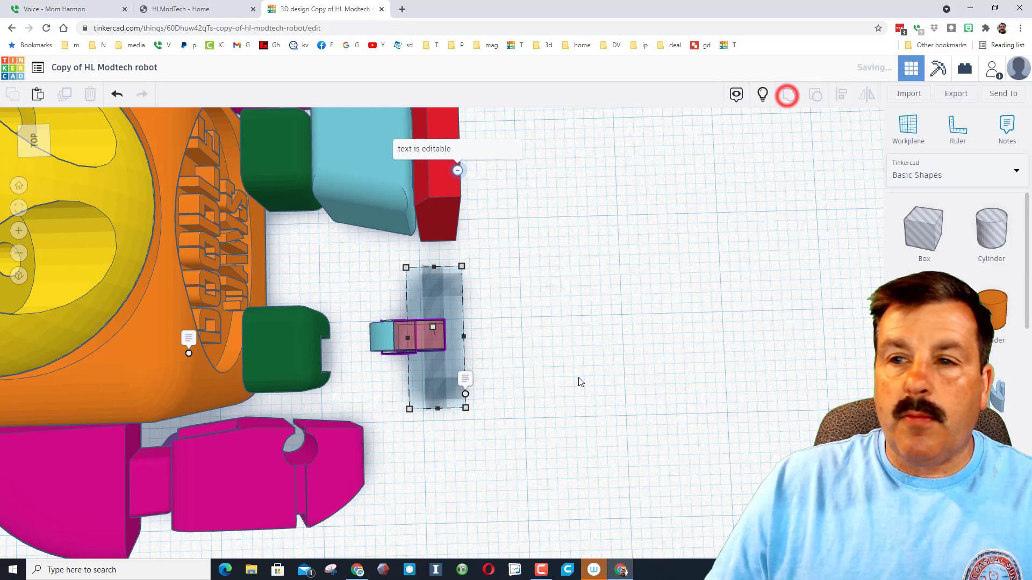
# Step: Unlock the cylindrical hole inside the joint ring behind the "You" foot
pyautogui.moveTo(564, 425); pyautogui.dragTo(407, 418, button='right')
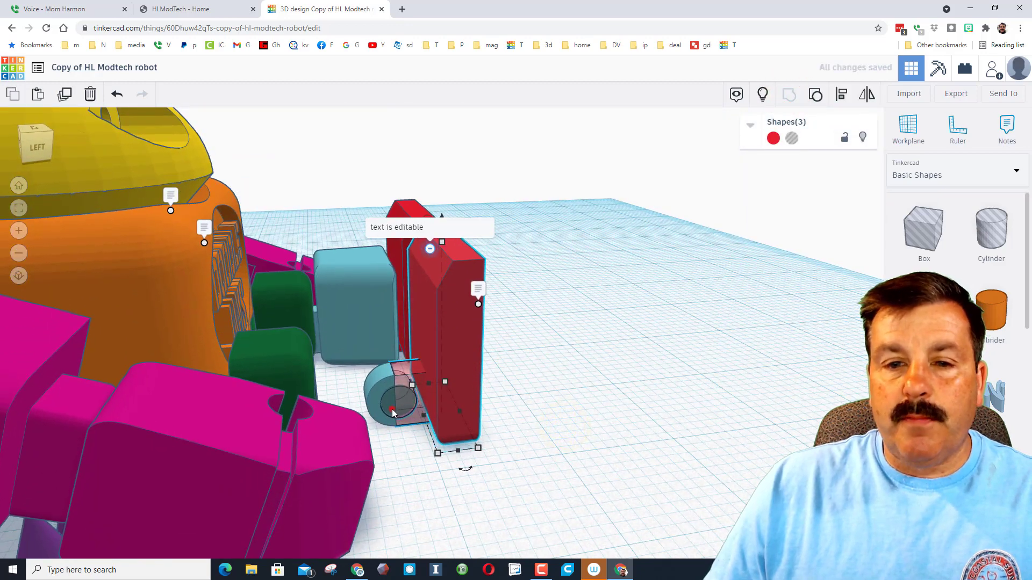
pyautogui.click(391, 409)
pyautogui.click(843, 138)
pyautogui.click(465, 460)
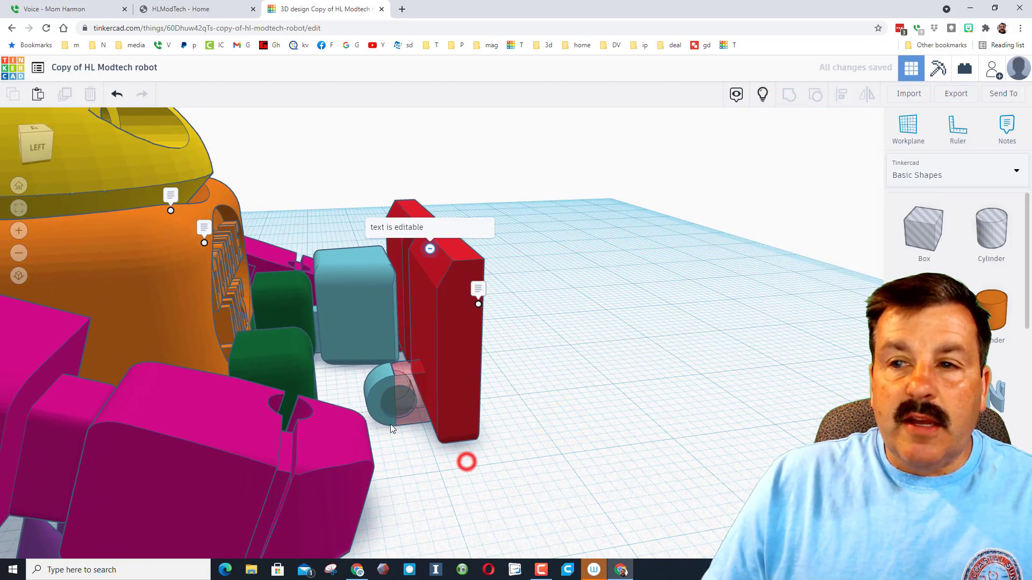
pyautogui.click(382, 405)
pyautogui.click(843, 137)
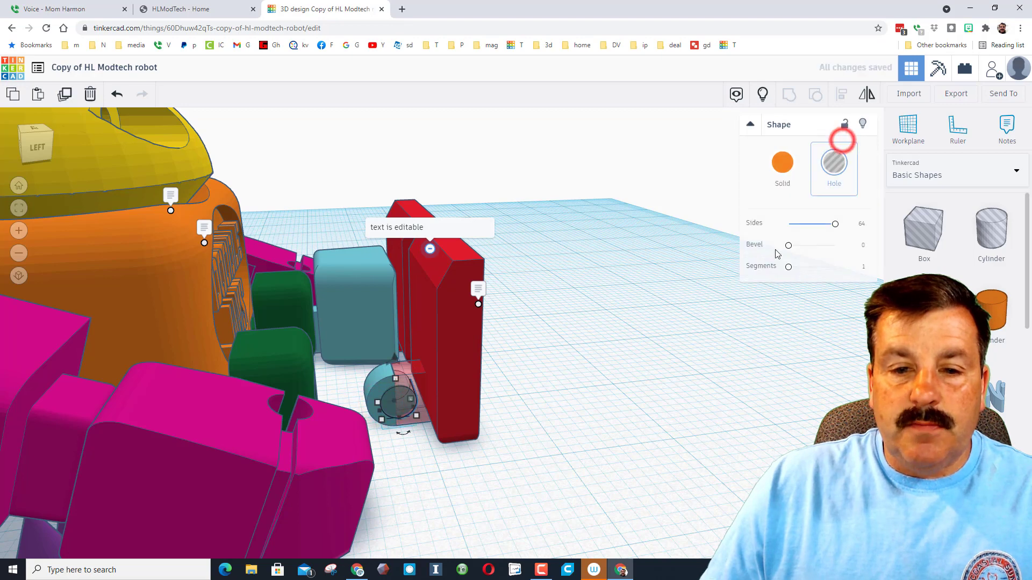
pyautogui.click(761, 273)
# Step: Group the "You" foot with its joint ring and joint hole shapes
pyautogui.moveTo(588, 295); pyautogui.dragTo(559, 417, button='right')
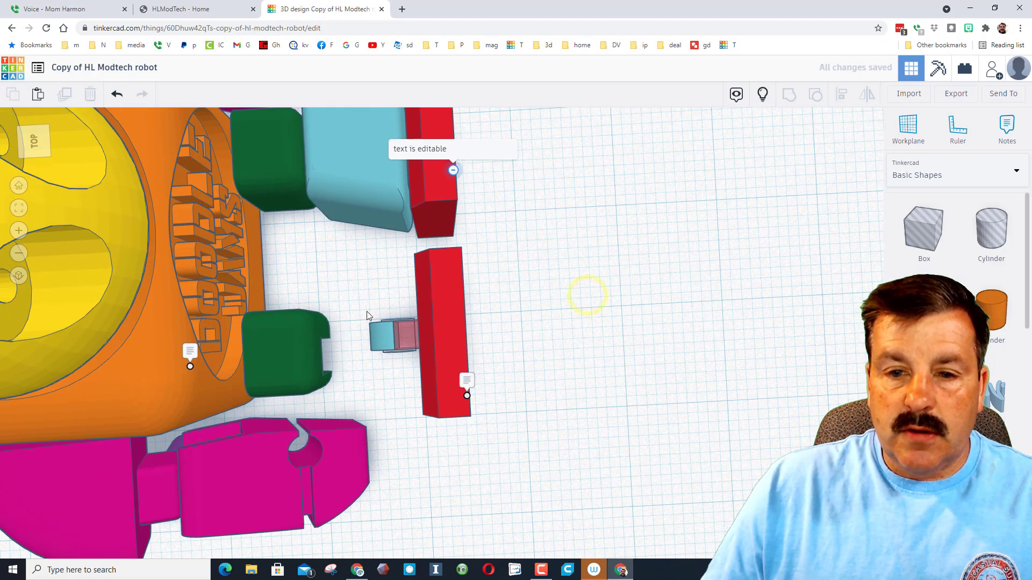
pyautogui.moveTo(367, 316); pyautogui.dragTo(487, 371)
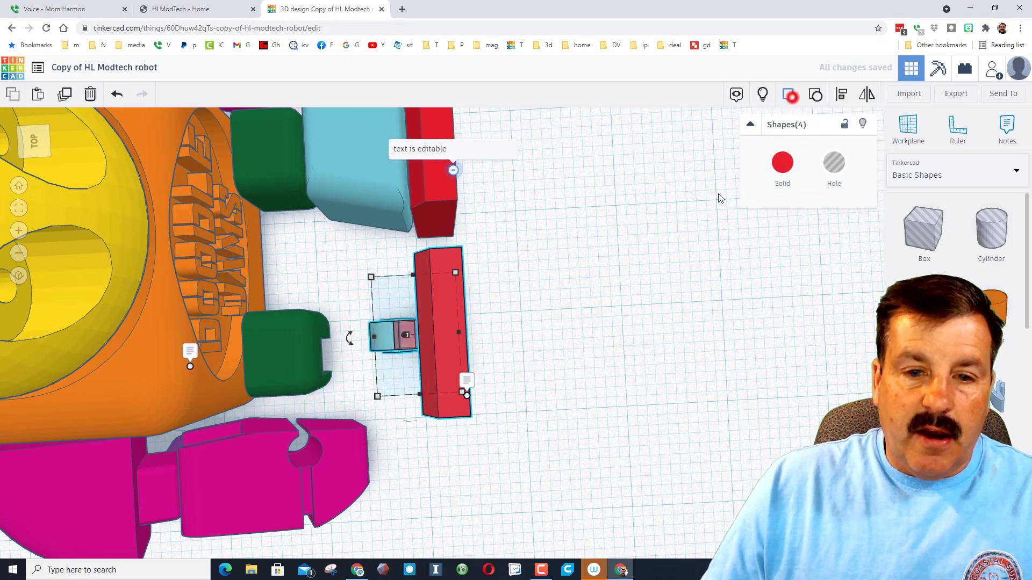
pyautogui.click(762, 96)
pyautogui.moveTo(752, 347); pyautogui.dragTo(485, 201, button='right')
pyautogui.moveTo(578, 292); pyautogui.dragTo(542, 371, button='right')
pyautogui.click(600, 325)
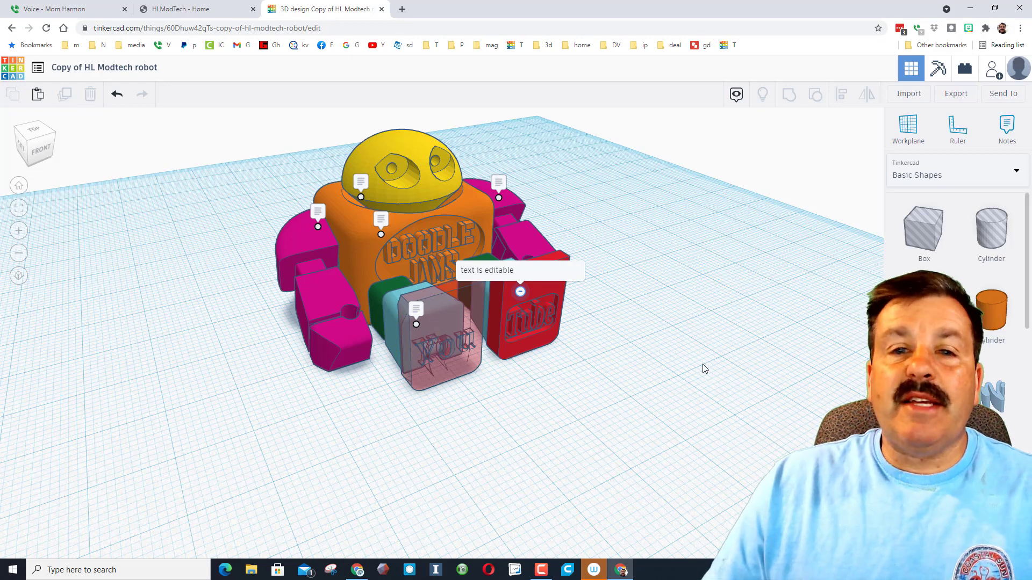
# Step: Select the whole robot and review the download formats for exporting the selected shapes
pyautogui.moveTo(250, 126); pyautogui.dragTo(639, 434)
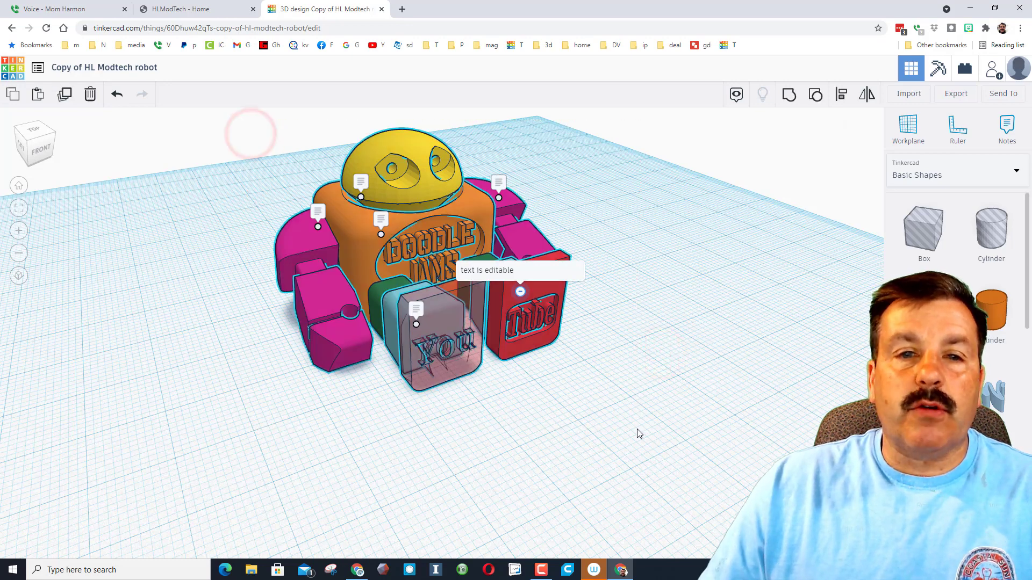
pyautogui.click(949, 97)
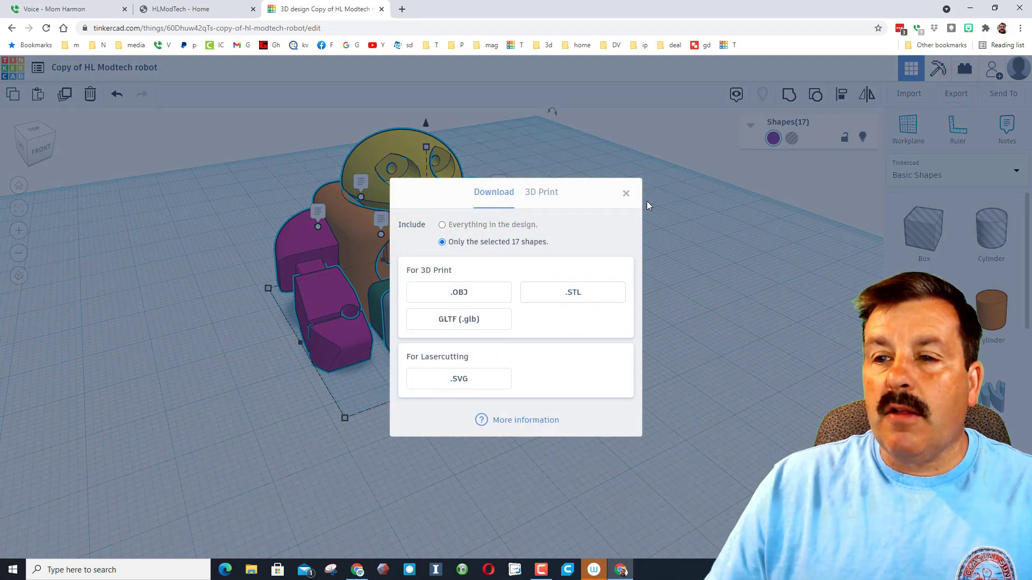
pyautogui.click(625, 194)
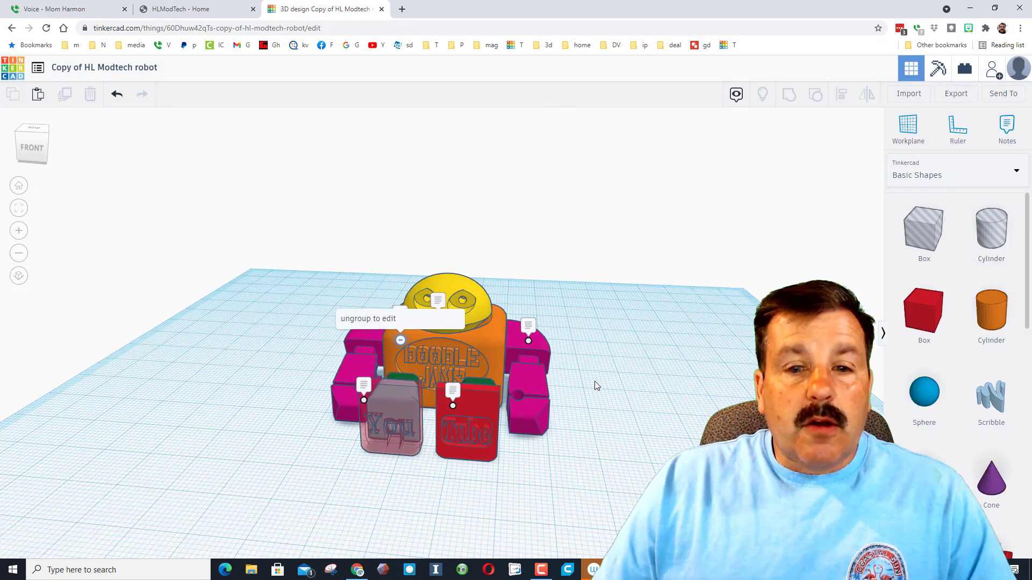
# Step: Hide the notes attached to the robot
pyautogui.moveTo(594, 381); pyautogui.dragTo(728, 367, button='right')
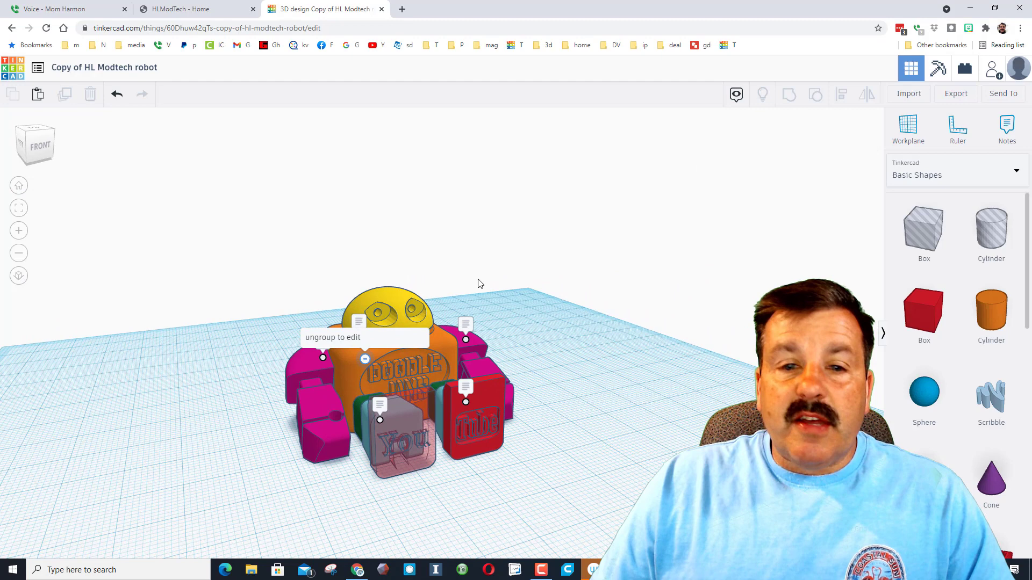
pyautogui.click(737, 94)
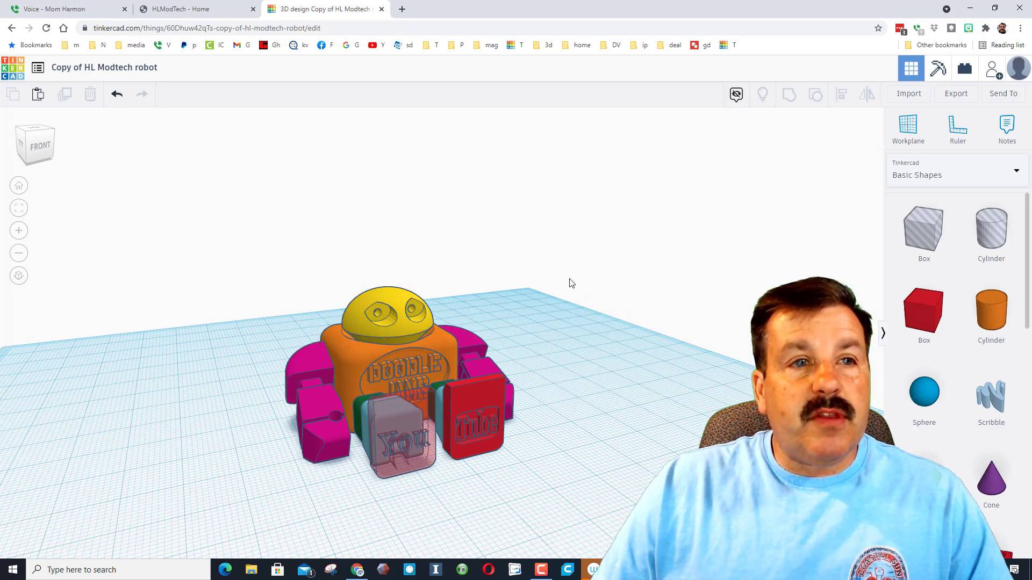
pyautogui.click(134, 68)
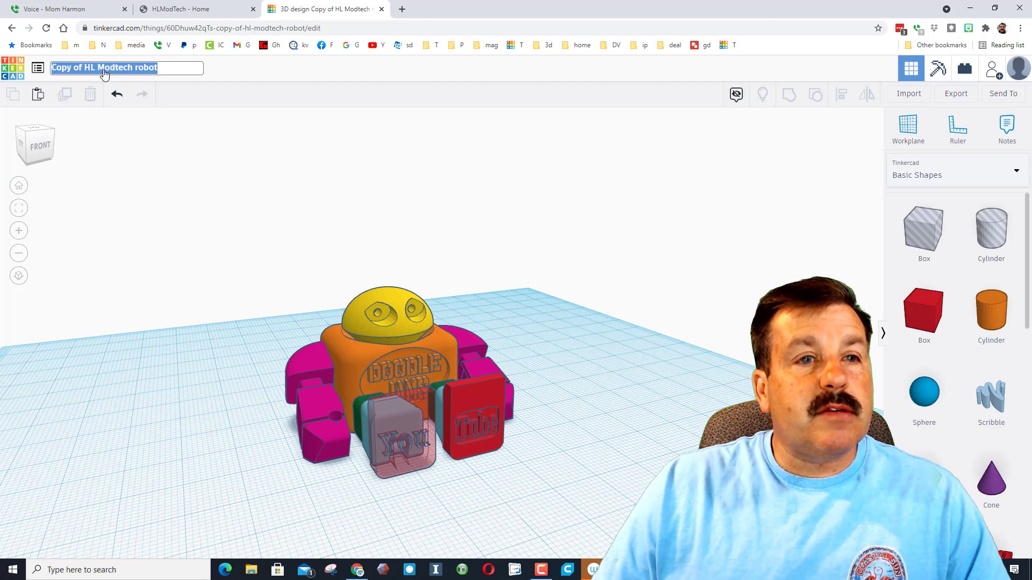
pyautogui.click(133, 68)
pyautogui.press('Return')
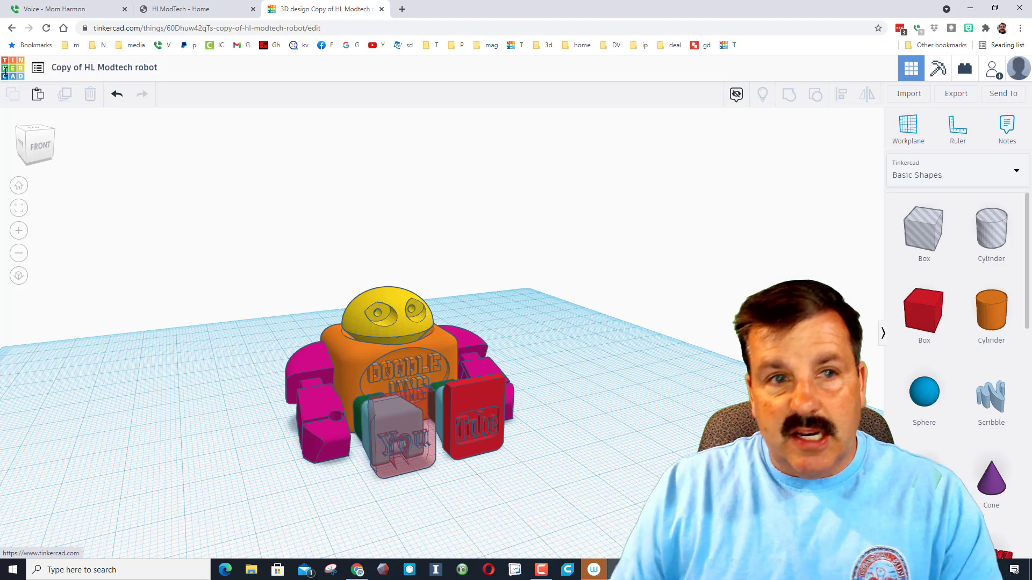
# Step: Rename the design as "doodle jams robot"
pyautogui.click(108, 70)
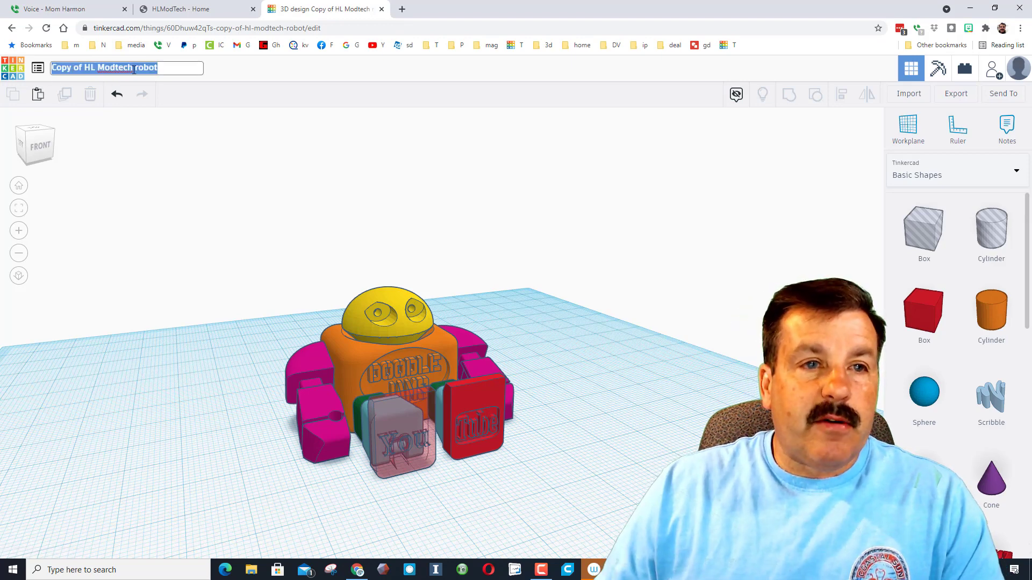
pyautogui.click(134, 69)
pyautogui.press('BackSpace')
pyautogui.press('BackSpace')
pyautogui.press('BackSpace')
pyautogui.press('BackSpace')
pyautogui.press('BackSpace')
pyautogui.press('BackSpace')
pyautogui.press('BackSpace')
pyautogui.press('BackSpace')
pyautogui.press('BackSpace')
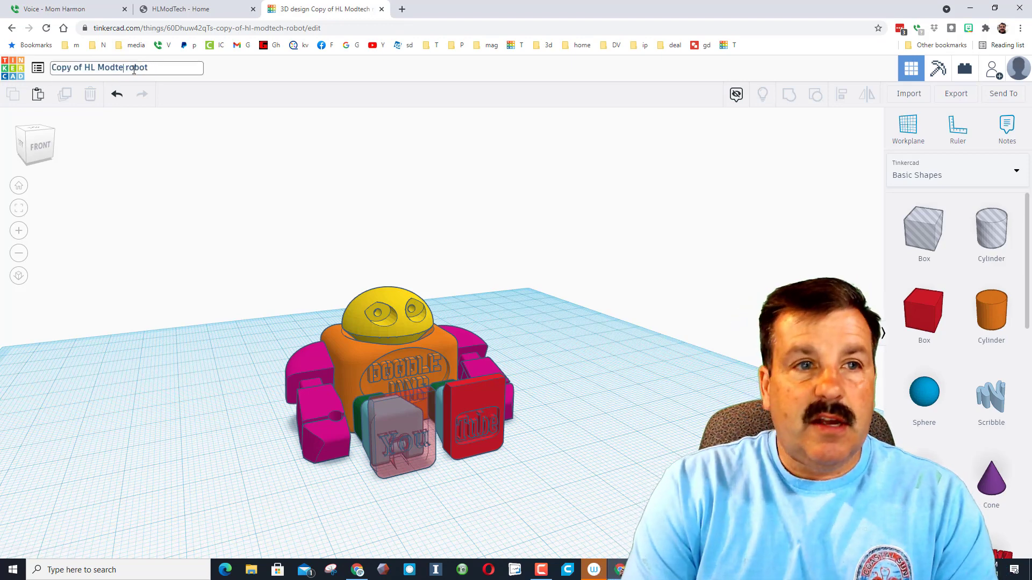
pyautogui.press('BackSpace')
pyautogui.press('BackSpace')
pyautogui.press('BackSpace')
pyautogui.press('BackSpace')
pyautogui.press('BackSpace')
pyautogui.press('BackSpace')
pyautogui.press('BackSpace')
pyautogui.press('BackSpace')
pyautogui.press('BackSpace')
pyautogui.write('doodle')
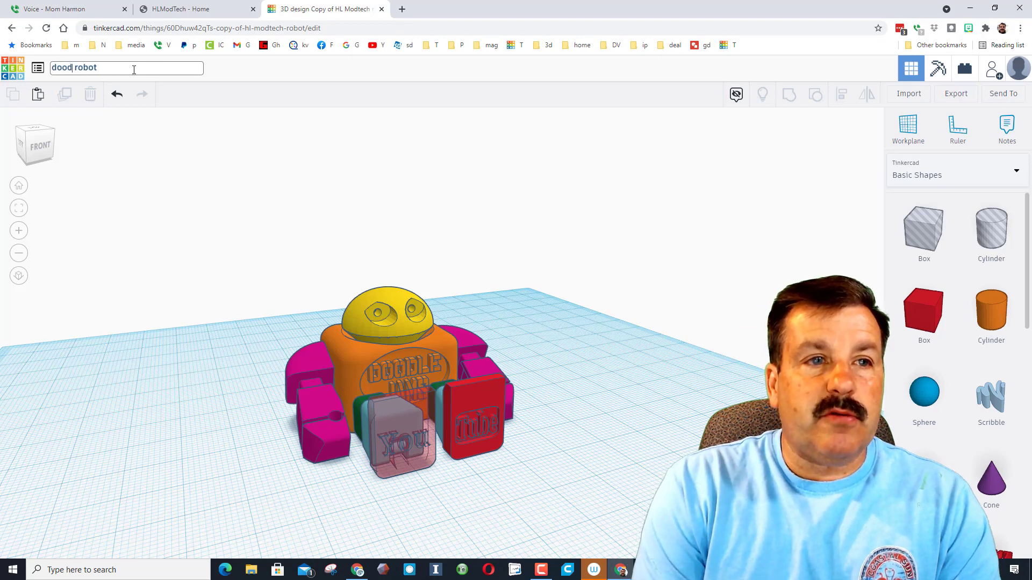
pyautogui.write(' jams')
pyautogui.press('Return')
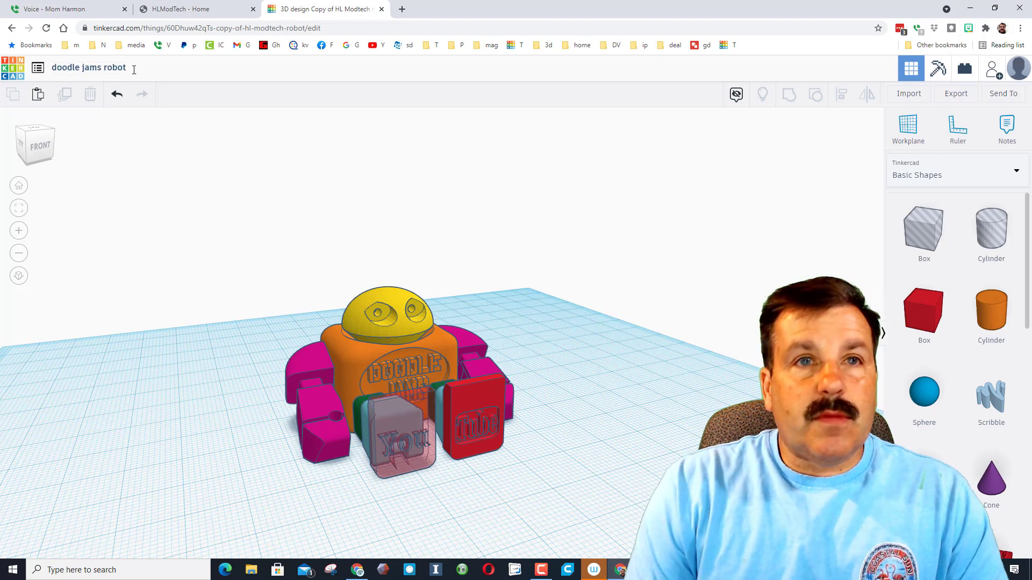
# Step: Duplicate the magenta arm beside the "You" foot and move the copy sideways, clear of the robot
pyautogui.scroll(5, 437, 339)
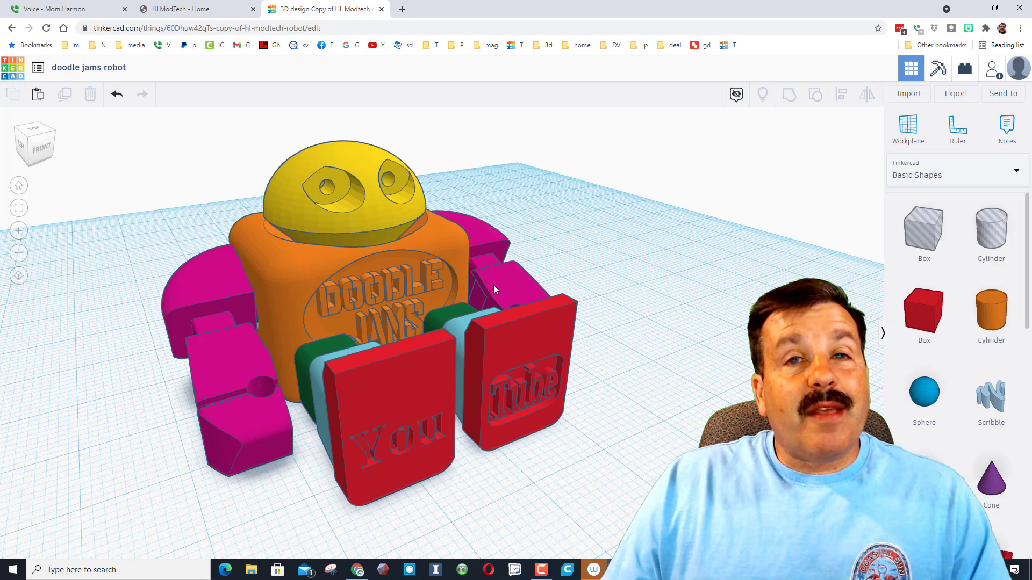
pyautogui.moveTo(462, 282); pyautogui.dragTo(420, 295, button='right')
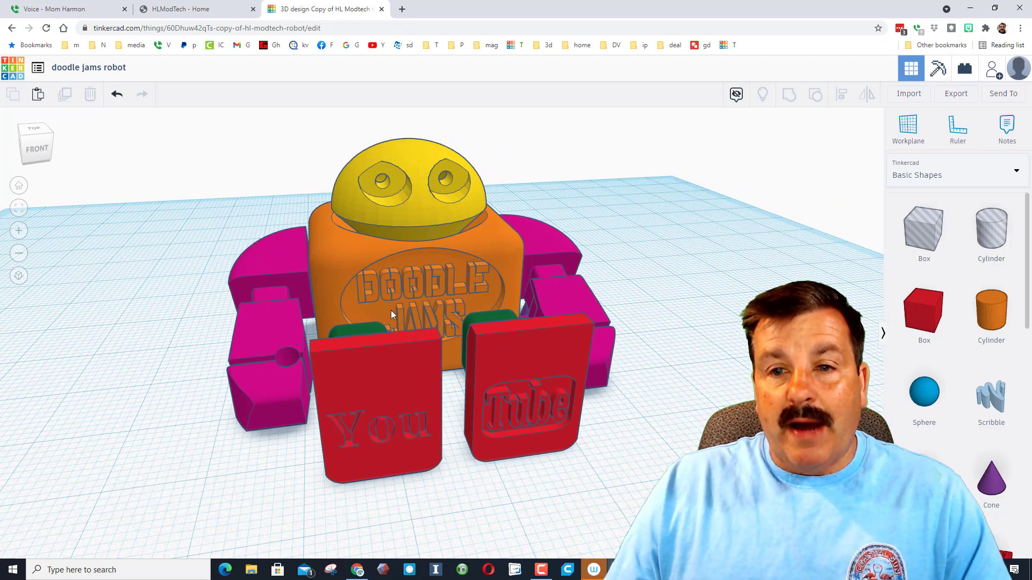
pyautogui.scroll(-2, 268, 303)
pyautogui.click(298, 317)
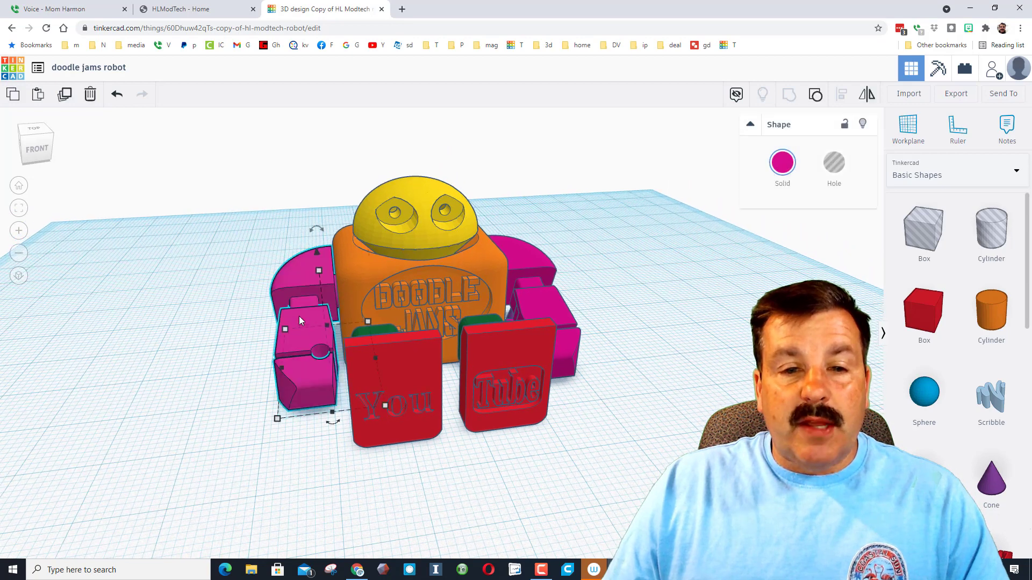
pyautogui.hotkey('ctrl', 'd')
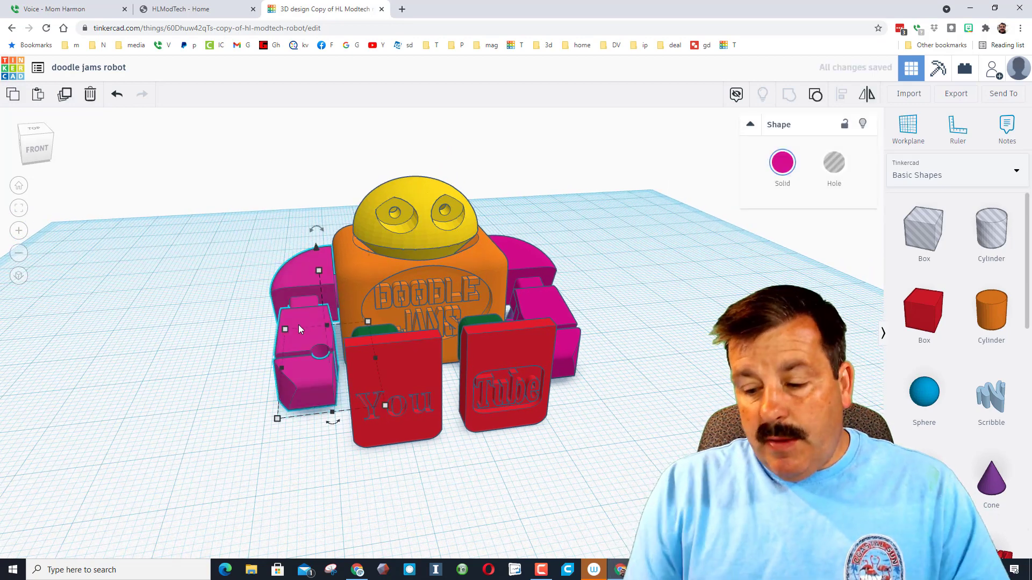
pyautogui.press('Left')
pyautogui.press('Left')
pyautogui.press('Left')
pyautogui.press('Left')
pyautogui.press('Left')
pyautogui.press('Left')
pyautogui.press('Left')
pyautogui.press('Left')
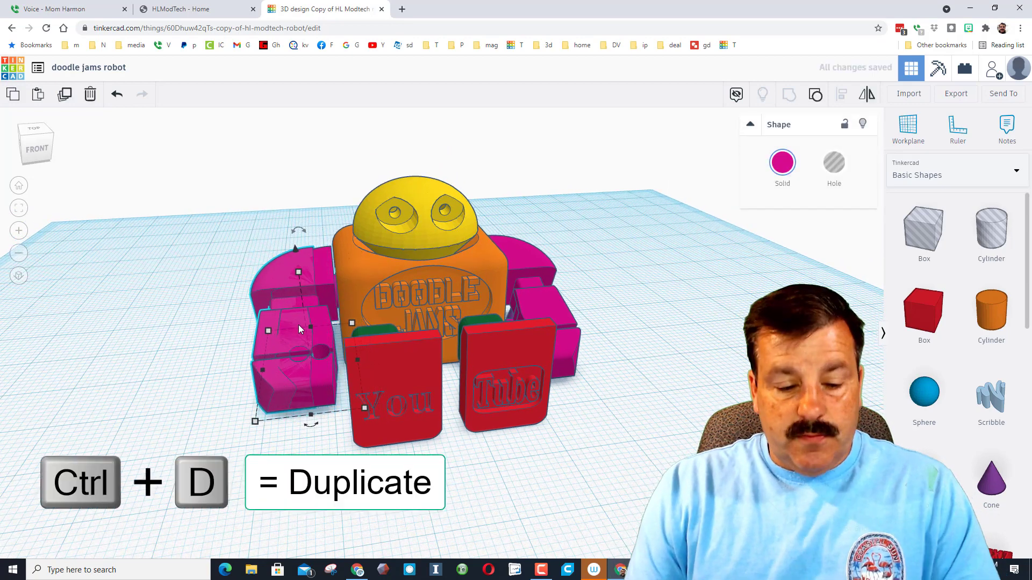
pyautogui.press('Left')
pyautogui.press('Left')
pyautogui.press('Left')
pyautogui.press('Left')
pyautogui.press('Left')
pyautogui.press('Left')
pyautogui.press('Left')
pyautogui.press('Left')
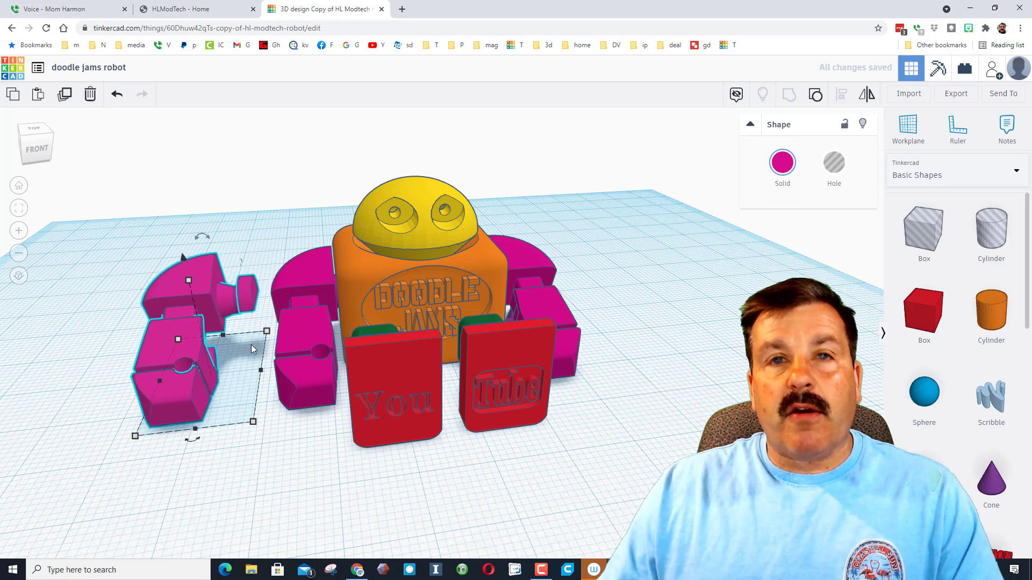
# Step: Delete the duplicated magenta arm beside the robot
pyautogui.moveTo(214, 336)
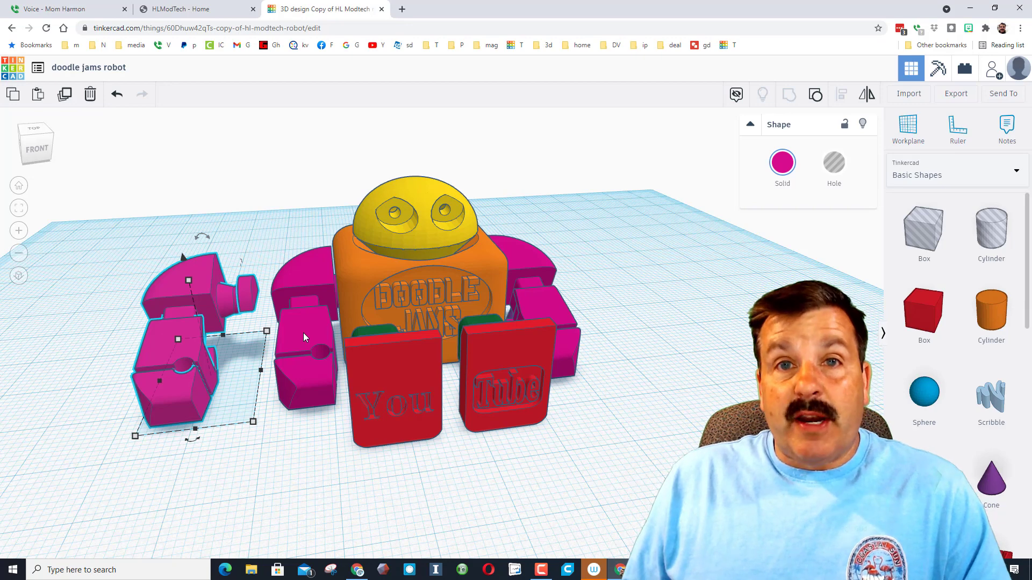
pyautogui.press('Delete')
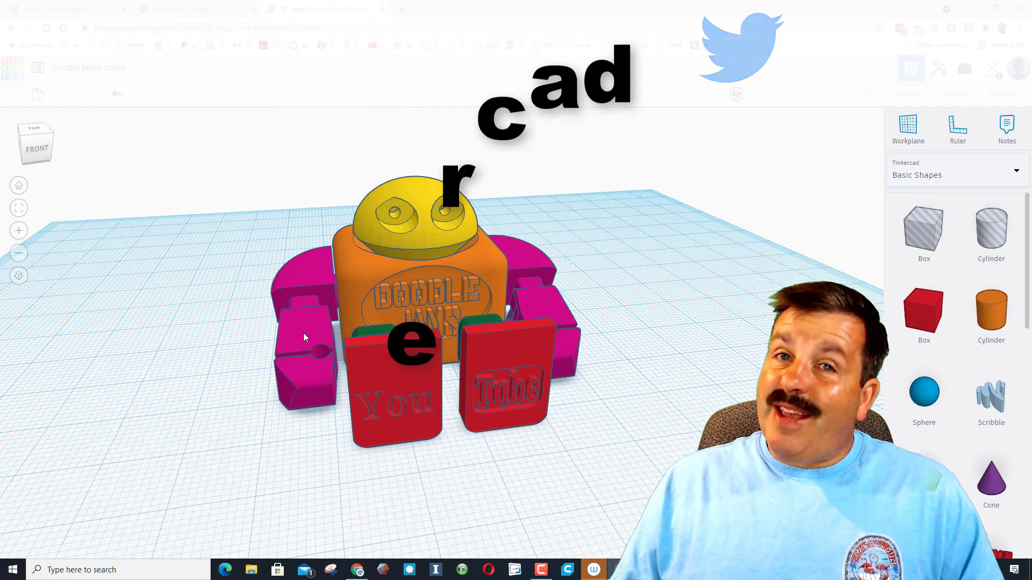
# Step: Look at the Tinkercad lessons page on the HLModTech website, and return to the robot design
pyautogui.hotkey('ctrl', 'shift', 'Tab')
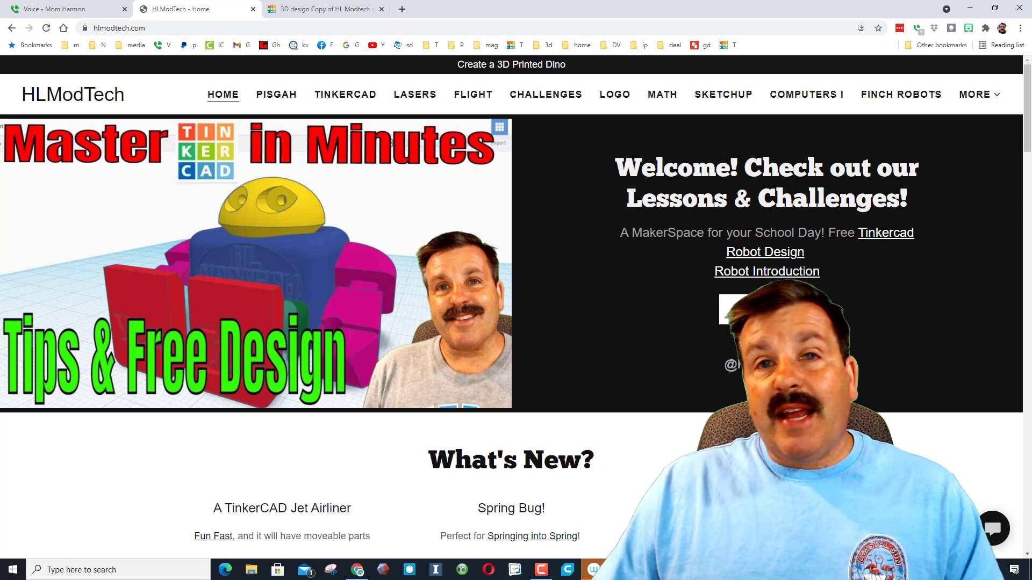
pyautogui.click(994, 531)
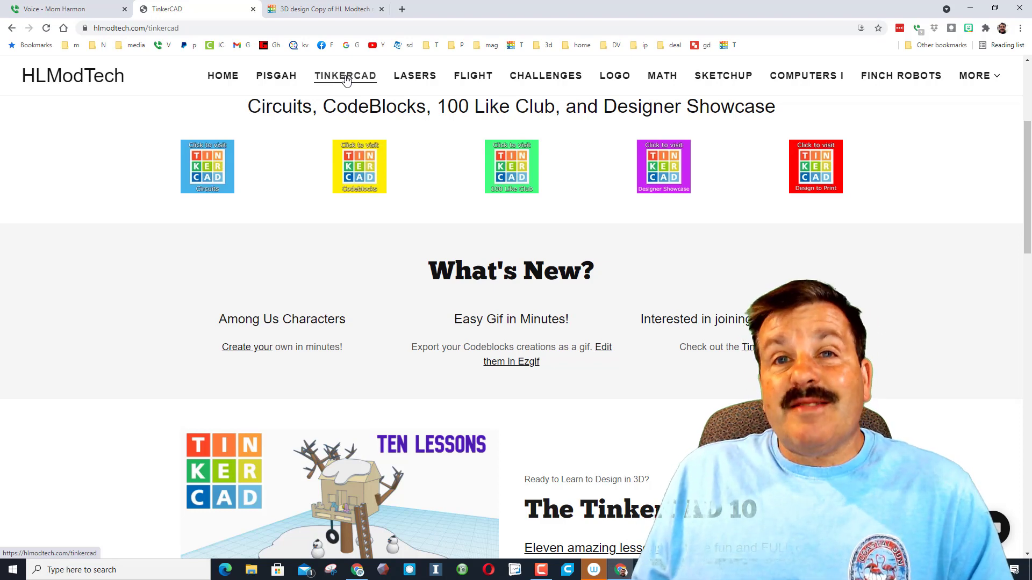
pyautogui.hotkey('ctrl', 'Tab')
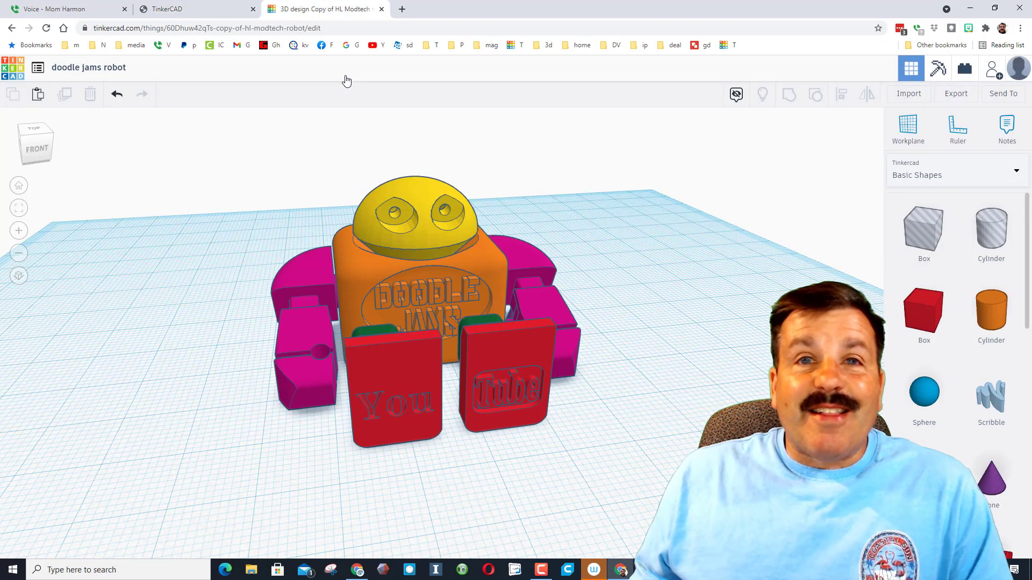